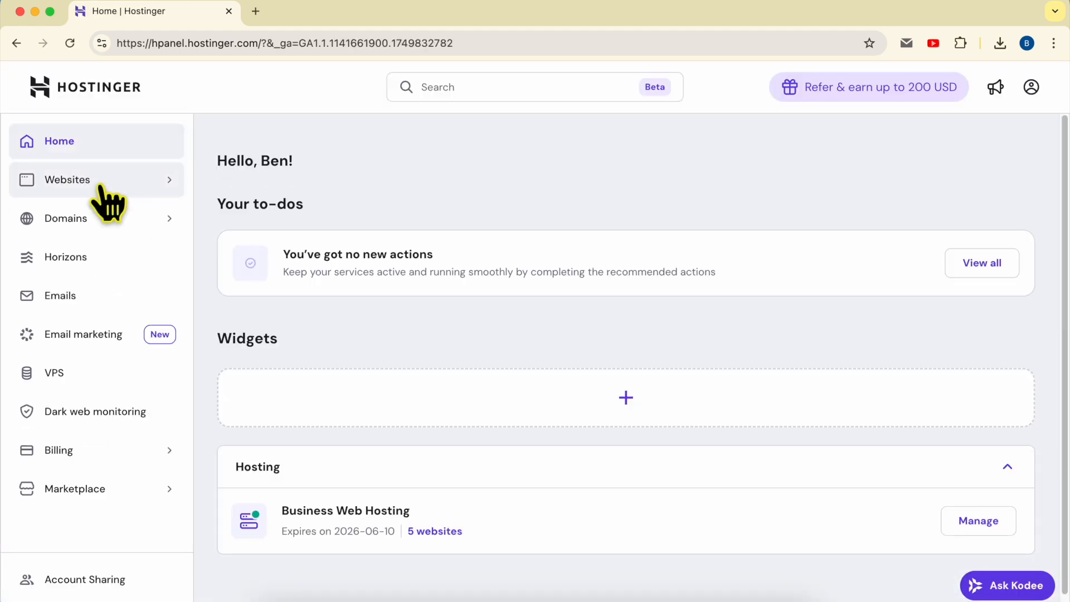
Step: Open the benstutorial.com website for editing and go to its Sales page
{"action": "left_click", "coordinate": [100, 184]}
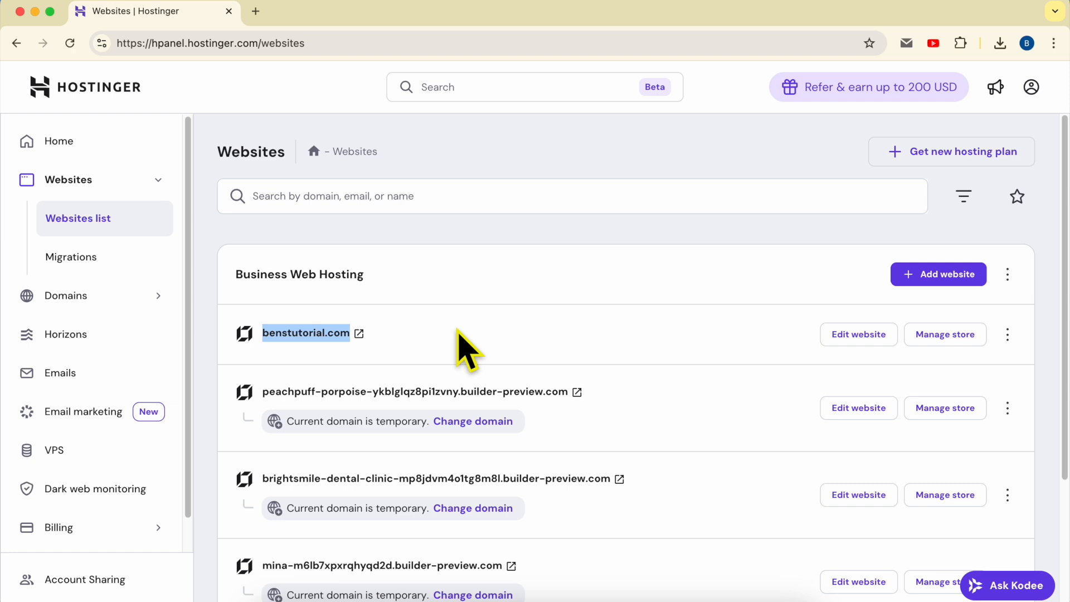
{"action": "left_click", "coordinate": [858, 334]}
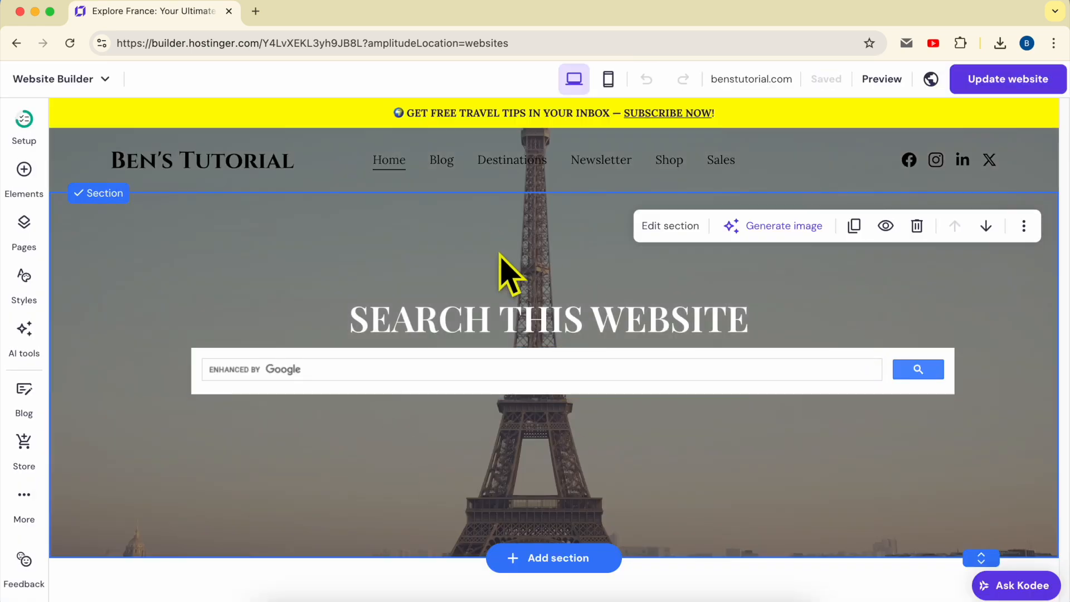
{"action": "left_click", "coordinate": [719, 162]}
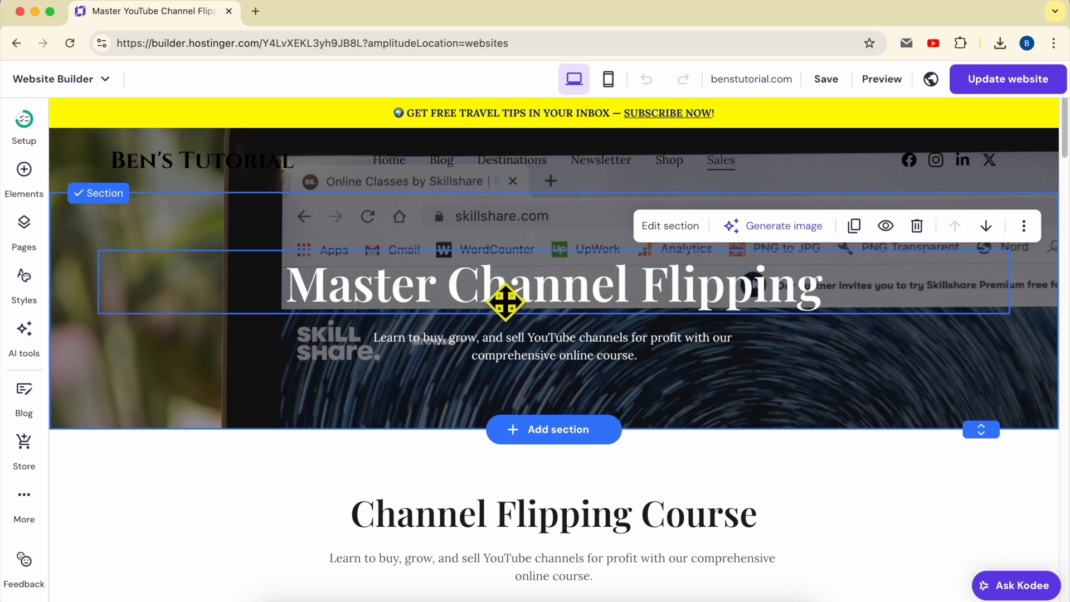
{"action": "left_click", "coordinate": [367, 282]}
{"action": "triple_click", "coordinate": [367, 282]}
{"action": "left_click", "coordinate": [307, 289]}
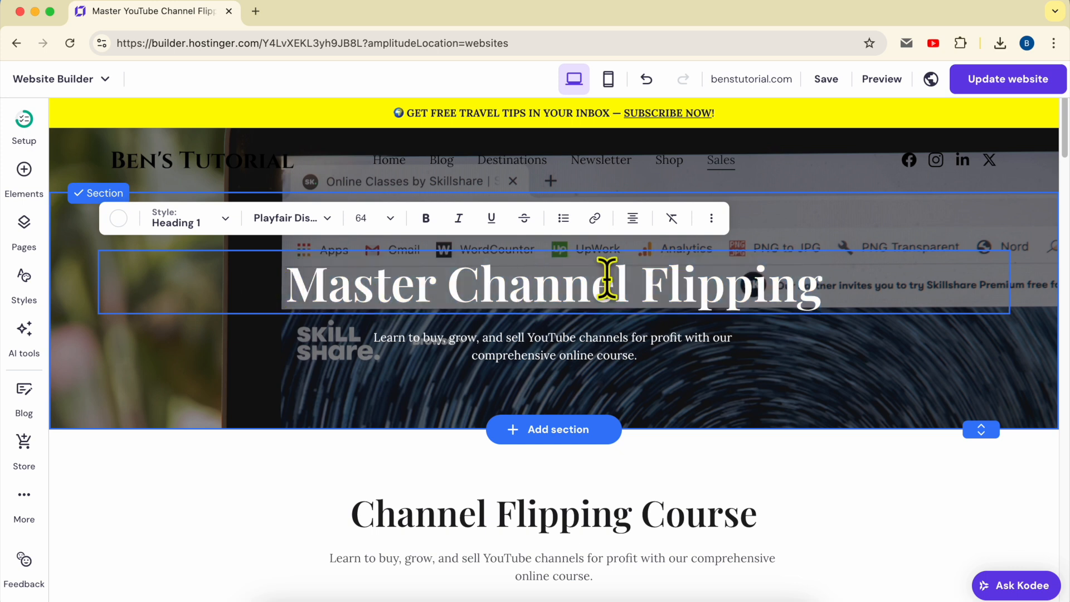
Step: Delete the PayPal Buy Now embed from the "Join Our Course Today" section
{"action": "scroll", "coordinate": [641, 334], "scroll_direction": "down", "scroll_amount": 15}
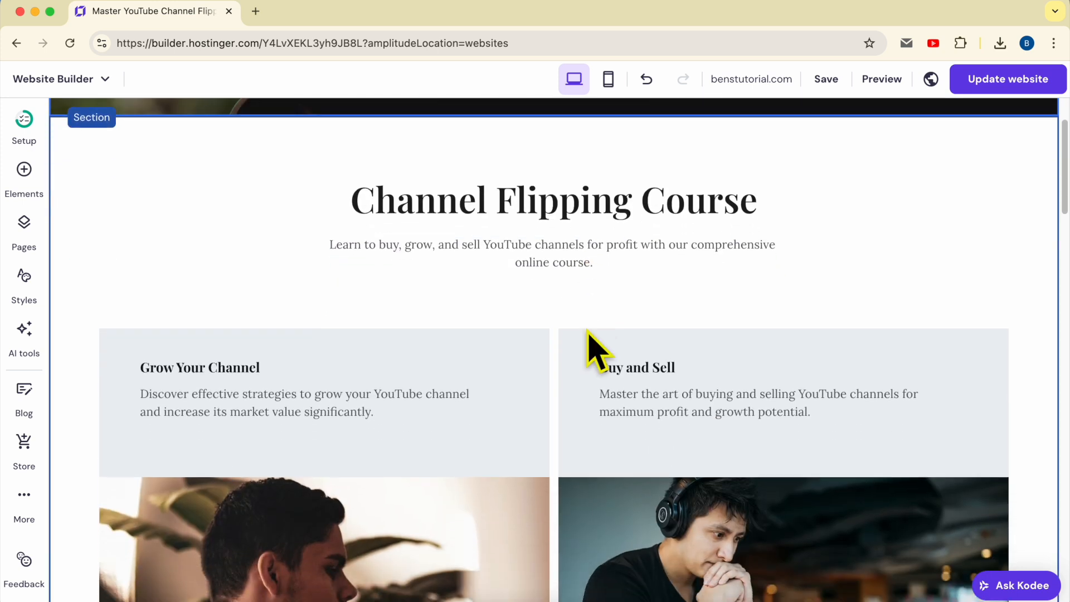
{"action": "scroll", "coordinate": [589, 337], "scroll_direction": "down", "scroll_amount": 3}
{"action": "scroll", "coordinate": [585, 345], "scroll_direction": "up", "scroll_amount": 5}
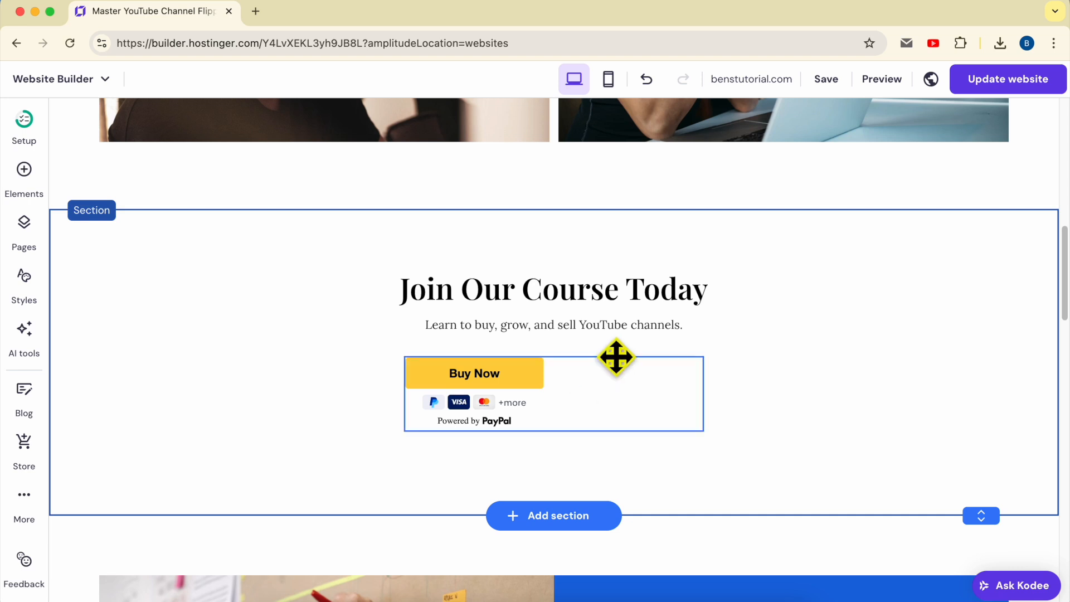
{"action": "left_click", "coordinate": [594, 388]}
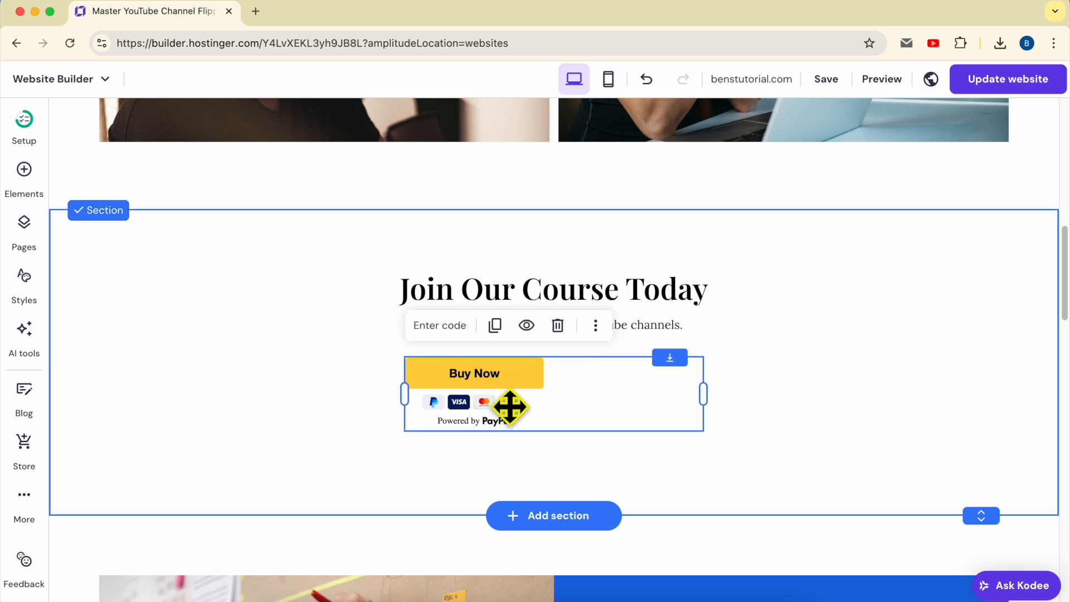
{"action": "left_click", "coordinate": [557, 326]}
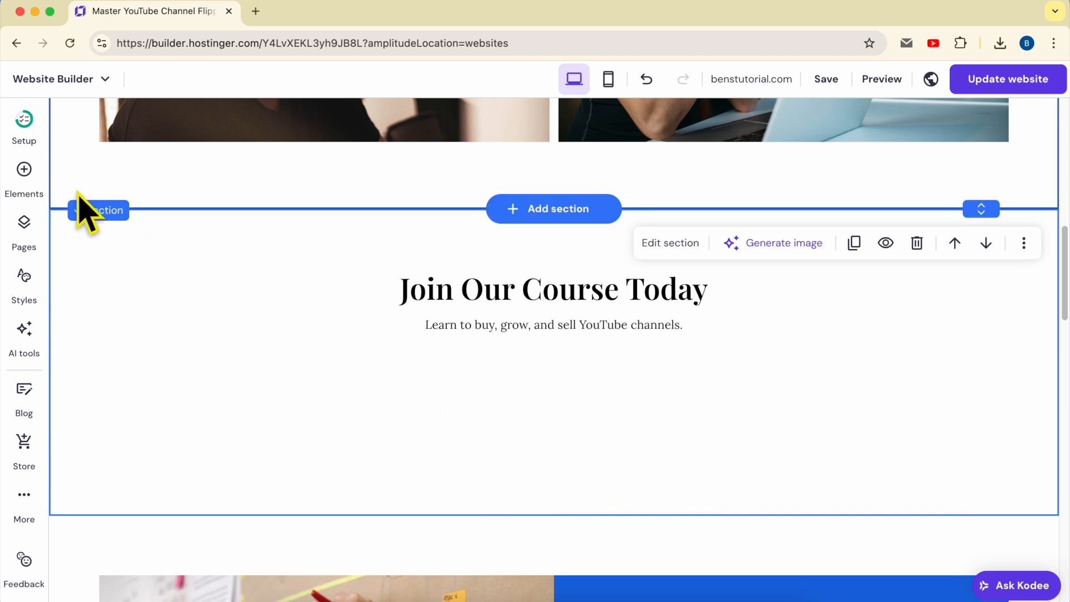
Step: Add an Add to bag button below the subtitle of the "Join Our Course Today" section
{"action": "left_click", "coordinate": [30, 189]}
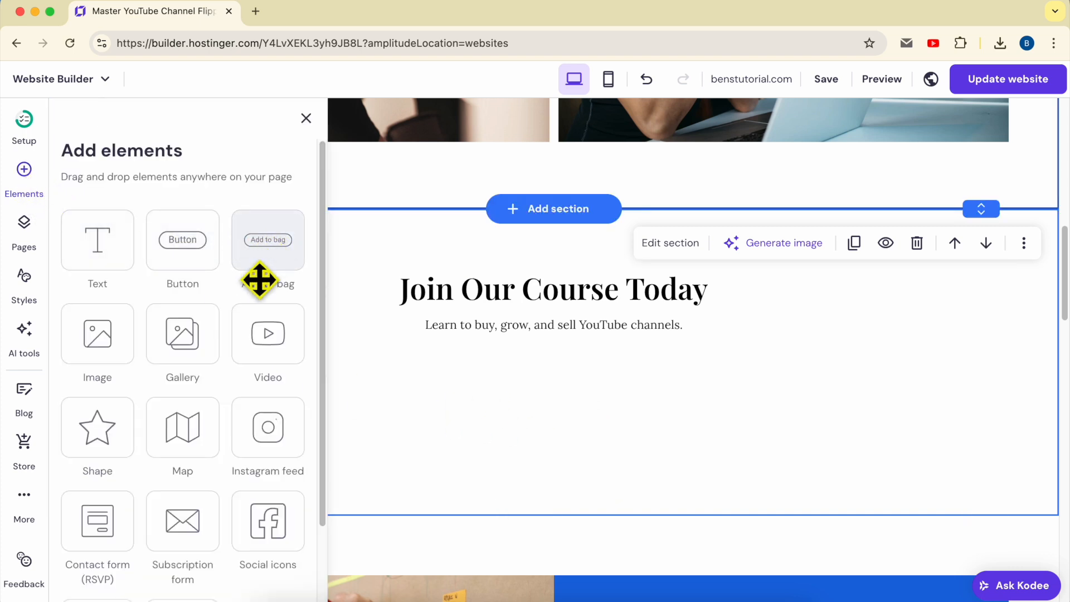
{"action": "left_click_drag", "start_coordinate": [270, 248], "coordinate": [557, 406]}
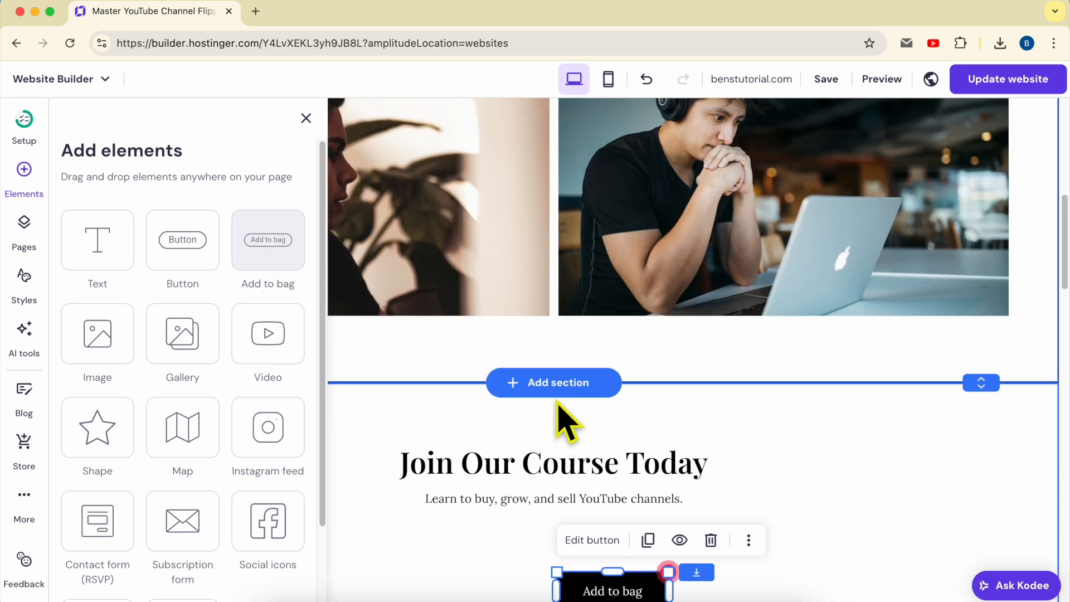
{"action": "scroll", "coordinate": [640, 490], "scroll_direction": "down", "scroll_amount": 2}
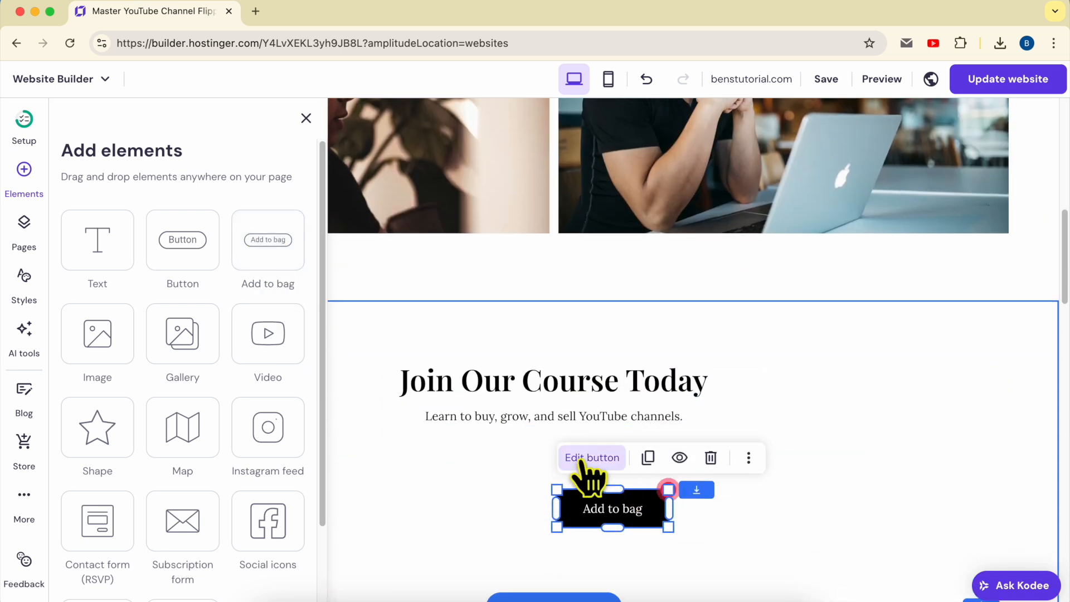
Step: Connect the new Add to bag button to the Book a Meeting product
{"action": "left_click", "coordinate": [582, 459]}
{"action": "scroll", "coordinate": [791, 491], "scroll_direction": "down", "scroll_amount": 1}
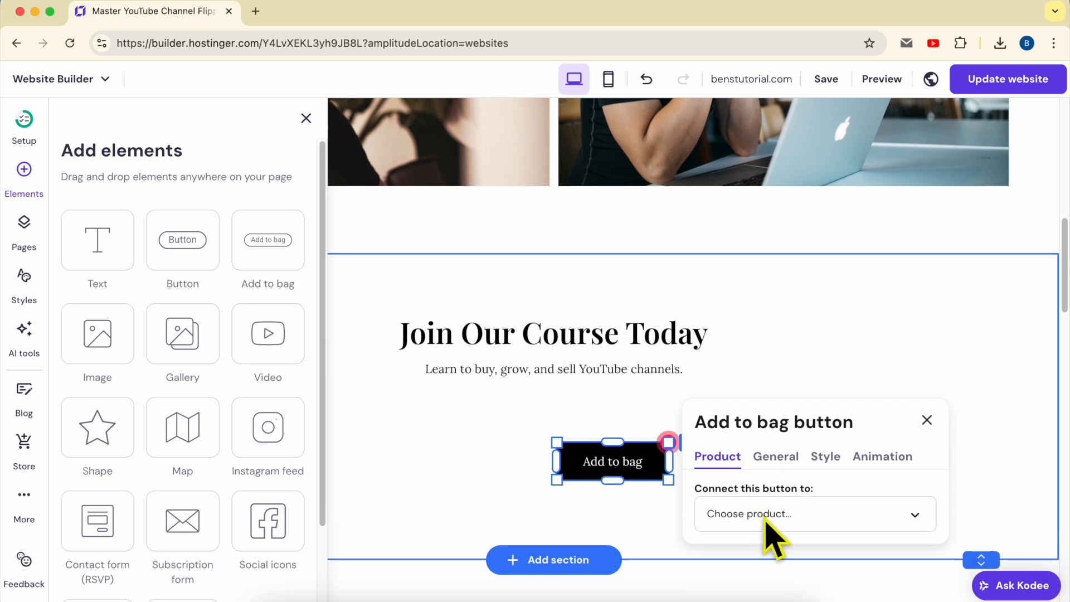
{"action": "left_click", "coordinate": [778, 513]}
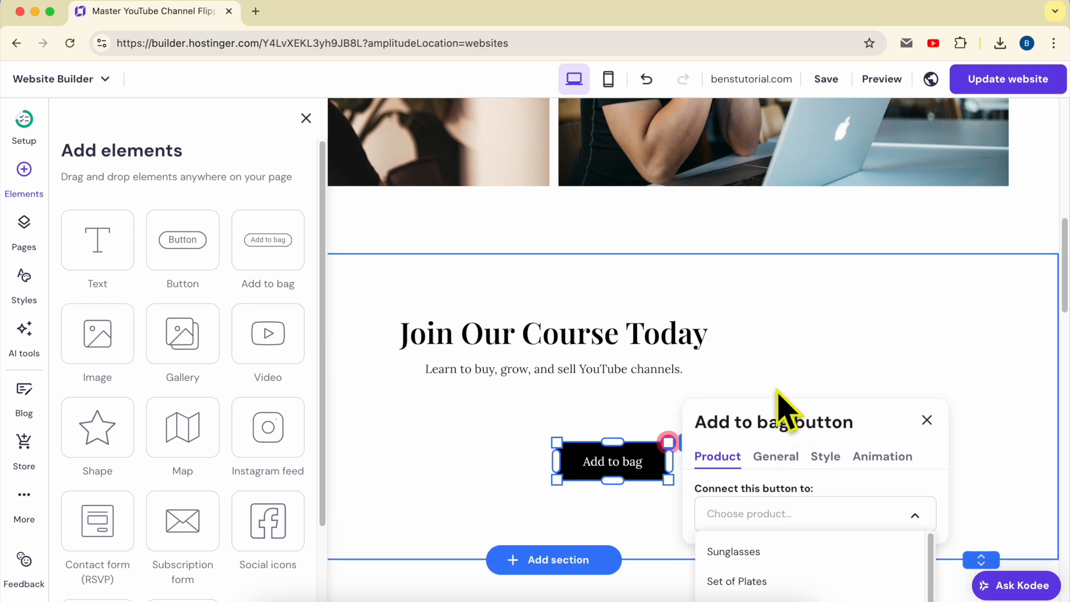
{"action": "scroll", "coordinate": [795, 477], "scroll_direction": "down", "scroll_amount": 2}
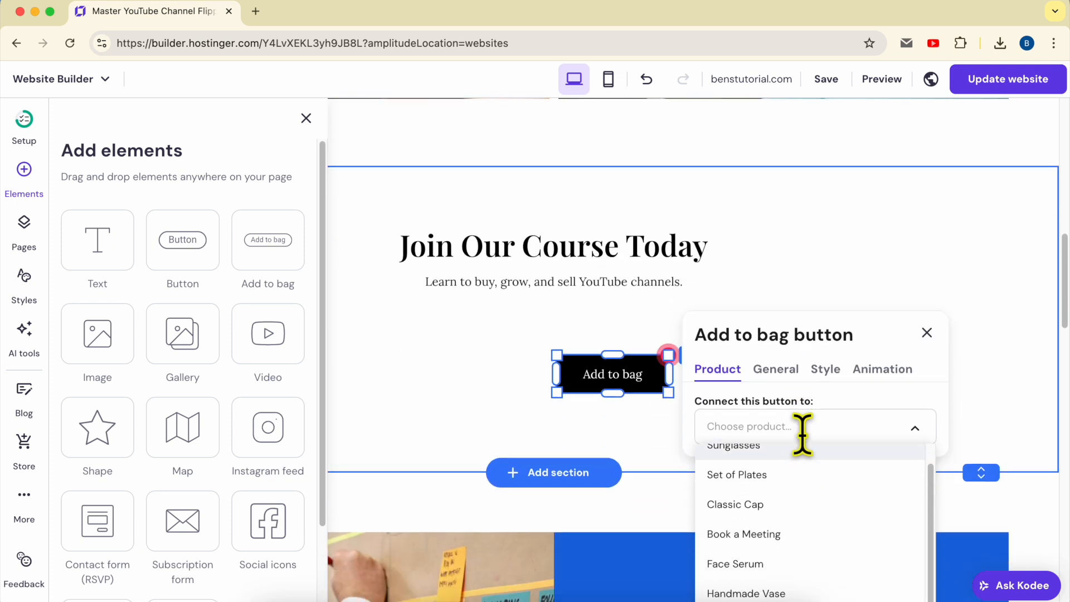
{"action": "scroll", "coordinate": [817, 468], "scroll_direction": "up", "scroll_amount": 1}
{"action": "scroll", "coordinate": [808, 420], "scroll_direction": "down", "scroll_amount": 3}
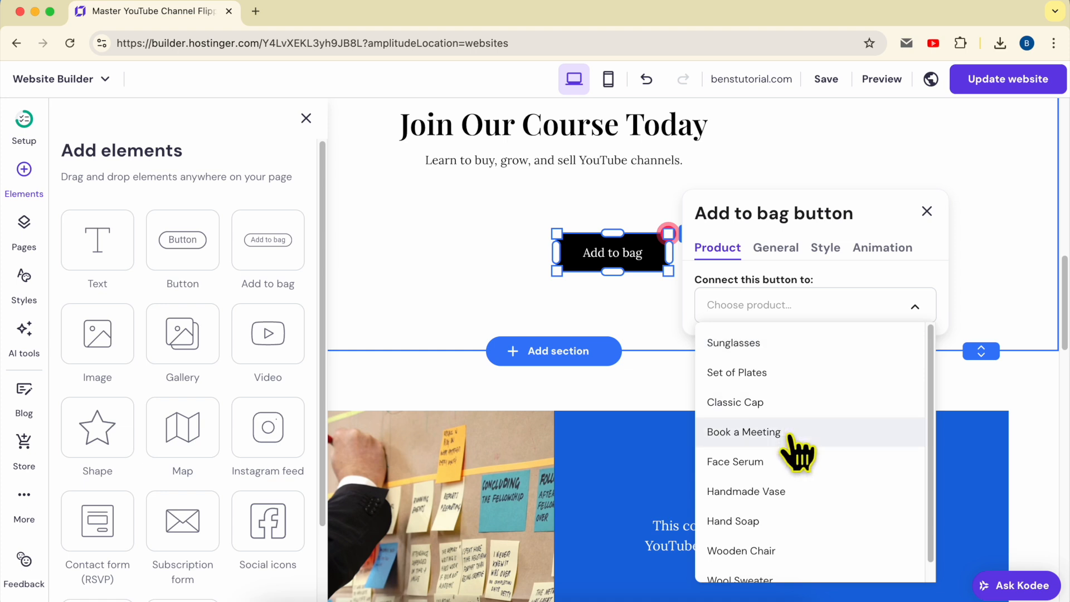
{"action": "left_click", "coordinate": [797, 451]}
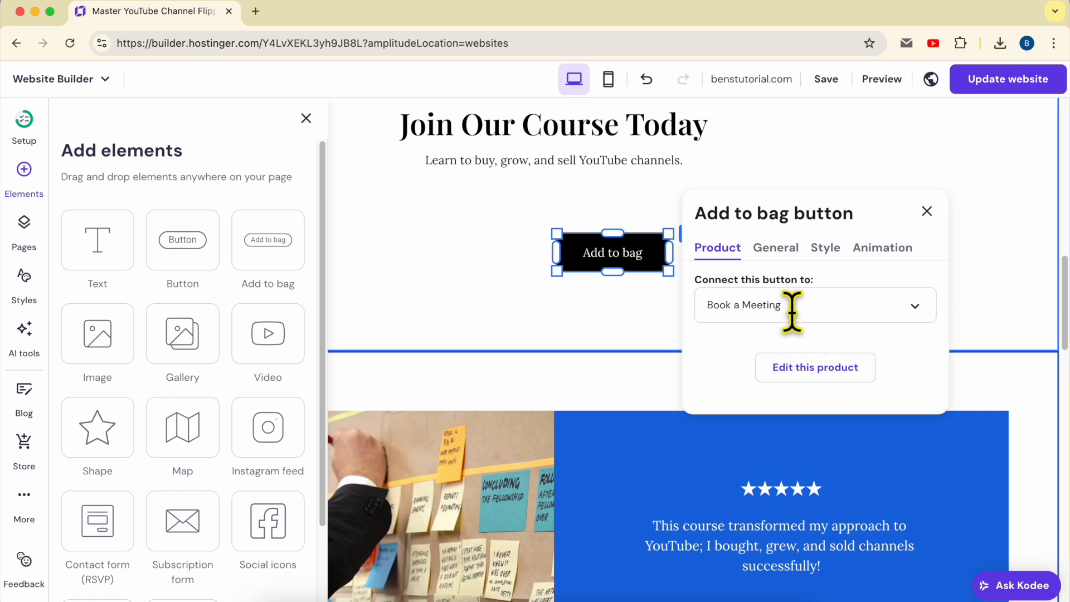
Step: Connect the button to the Sunglasses product instead and set its text to "Buy Our Sunglasses"
{"action": "left_click", "coordinate": [792, 310]}
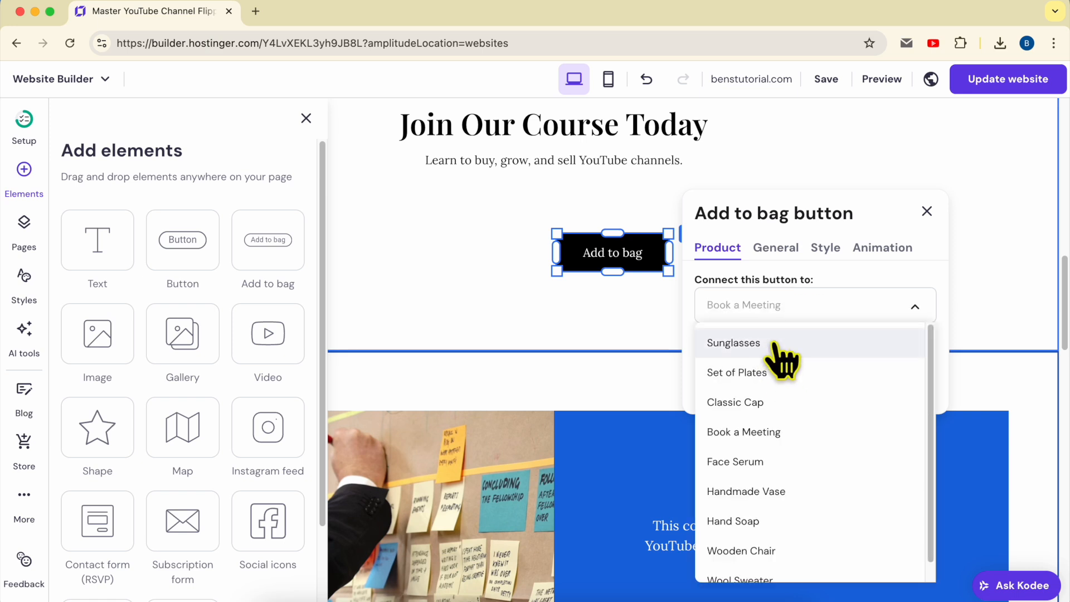
{"action": "left_click", "coordinate": [774, 345]}
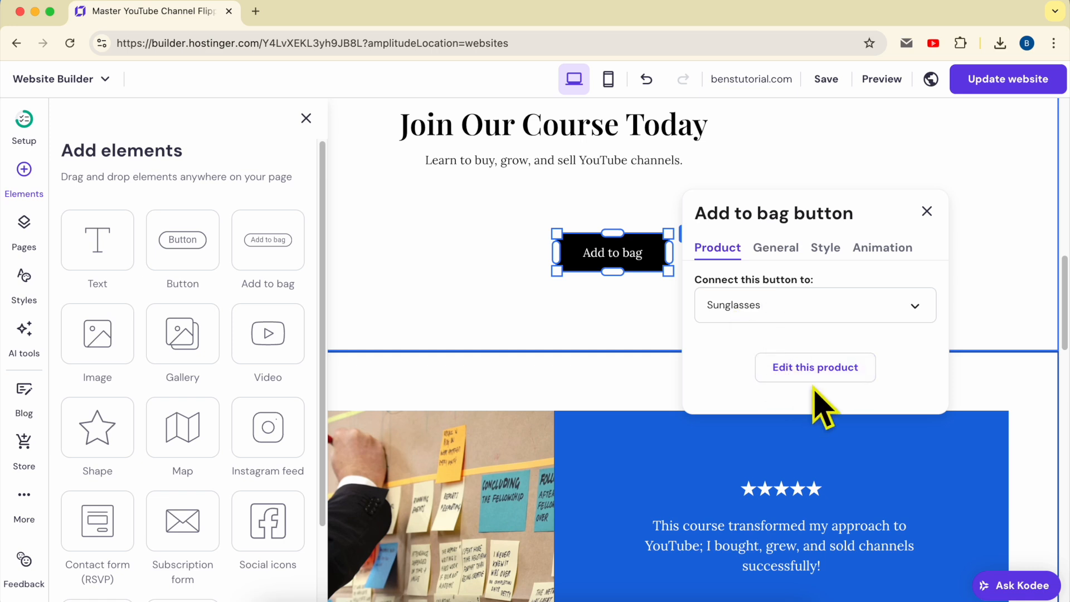
{"action": "left_click", "coordinate": [780, 250]}
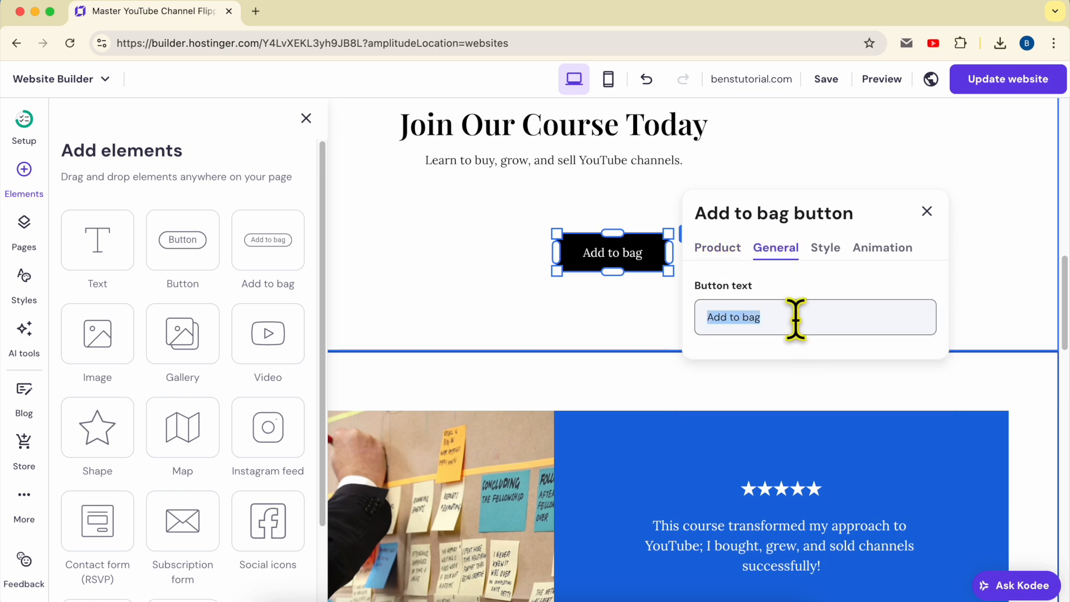
{"action": "type", "text": "Buy Our Sunglasses"}
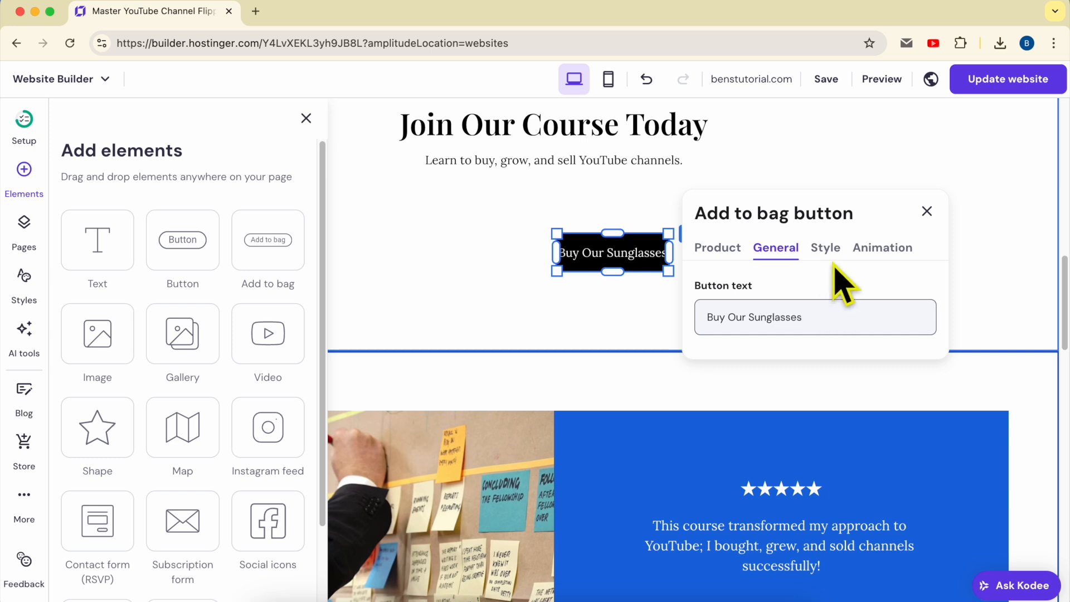
Step: Try a white fill on the button in its normal state and return the fill color to black, #000000
{"action": "left_click", "coordinate": [826, 248]}
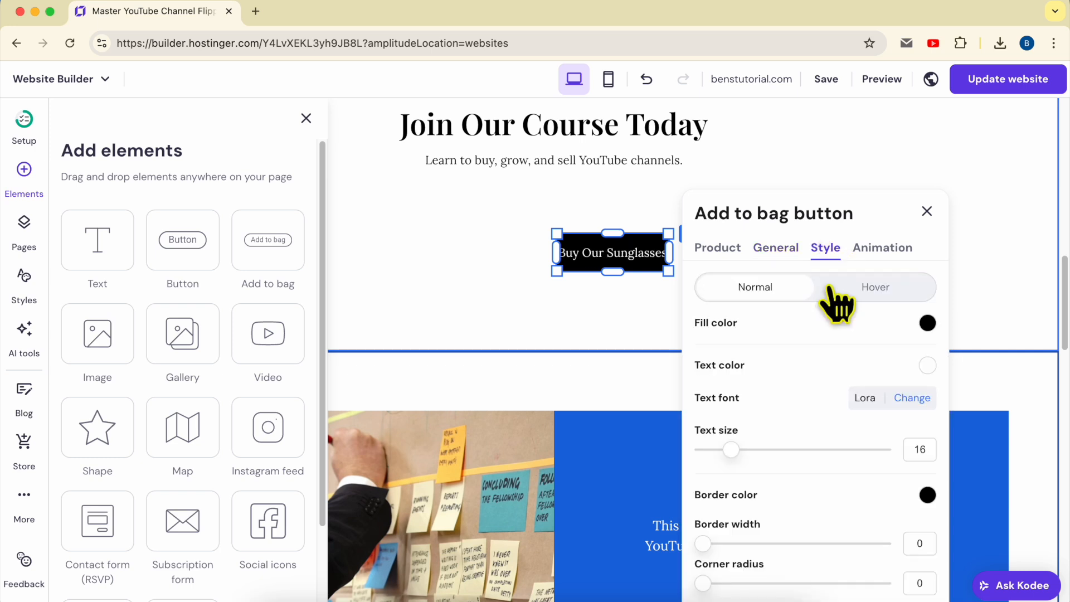
{"action": "left_click", "coordinate": [927, 323]}
{"action": "left_click_drag", "start_coordinate": [936, 401], "coordinate": [835, 376]}
{"action": "left_click", "coordinate": [835, 385]}
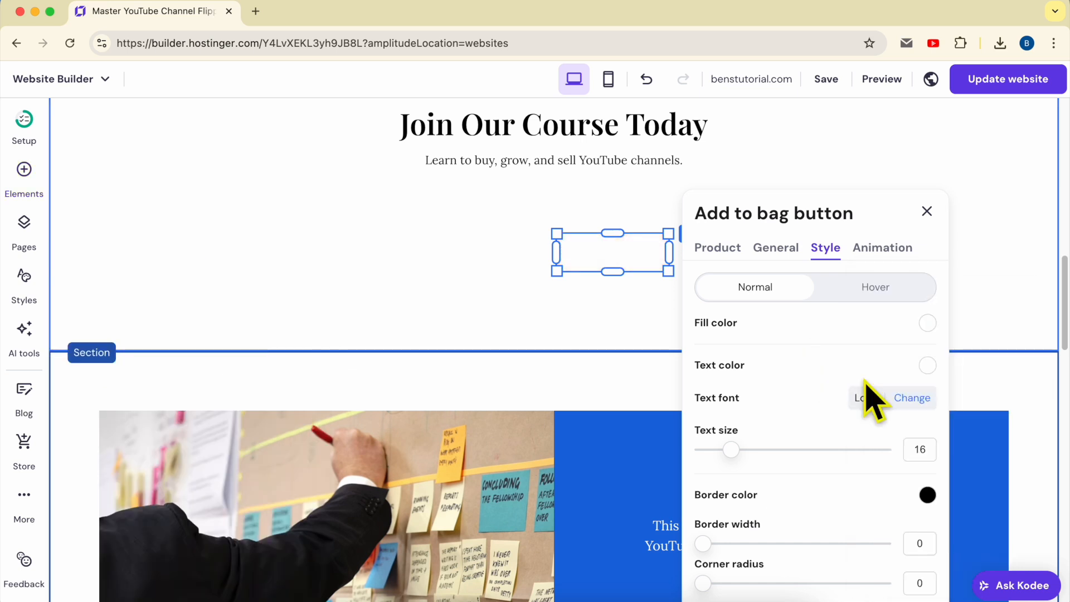
{"action": "left_click", "coordinate": [929, 325]}
{"action": "left_click_drag", "start_coordinate": [969, 386], "coordinate": [1044, 495]}
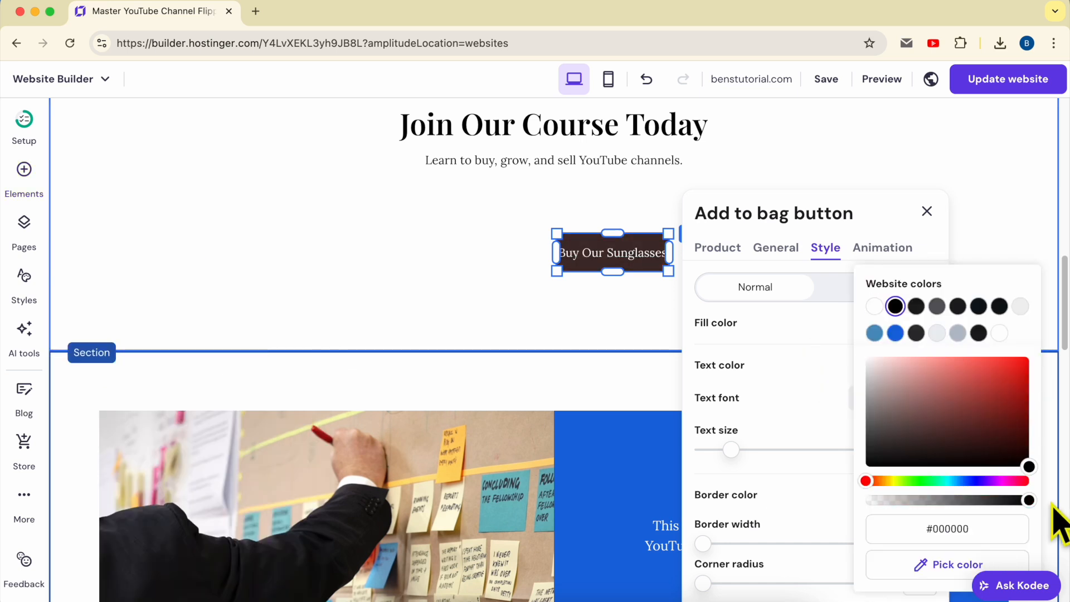
{"action": "left_click", "coordinate": [817, 379]}
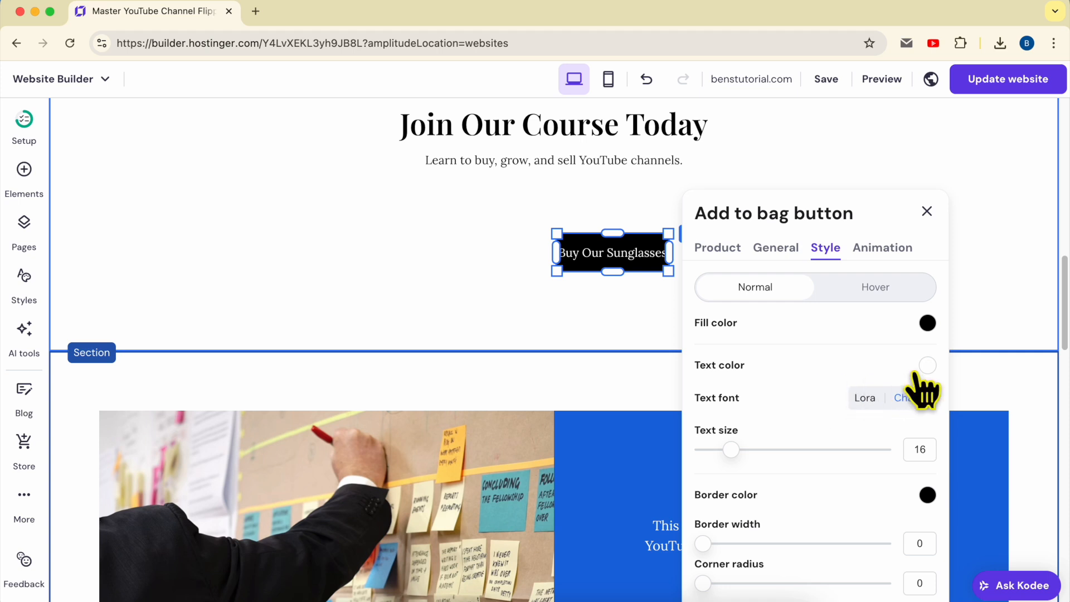
Step: Set the button's text size to 15 and stretch the button wider and slightly taller, centred under the subtitle
{"action": "mouse_move", "coordinate": [733, 448]}
{"action": "left_mouse_down"}
{"action": "mouse_move", "coordinate": [767, 448]}
{"action": "mouse_move", "coordinate": [725, 453]}
{"action": "left_mouse_up"}
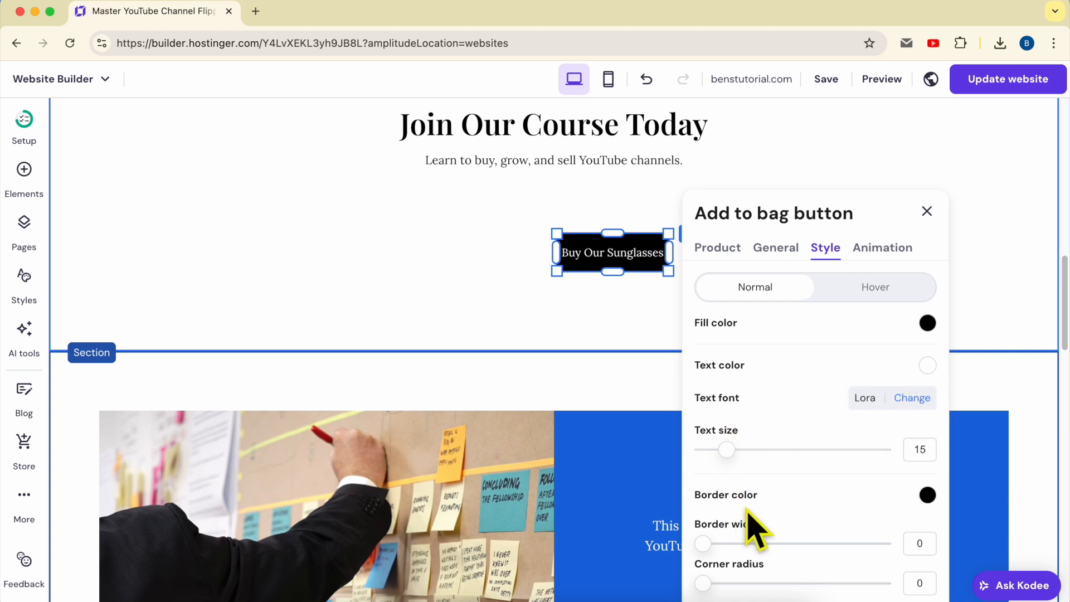
{"action": "scroll", "coordinate": [816, 457], "scroll_direction": "down", "scroll_amount": 1}
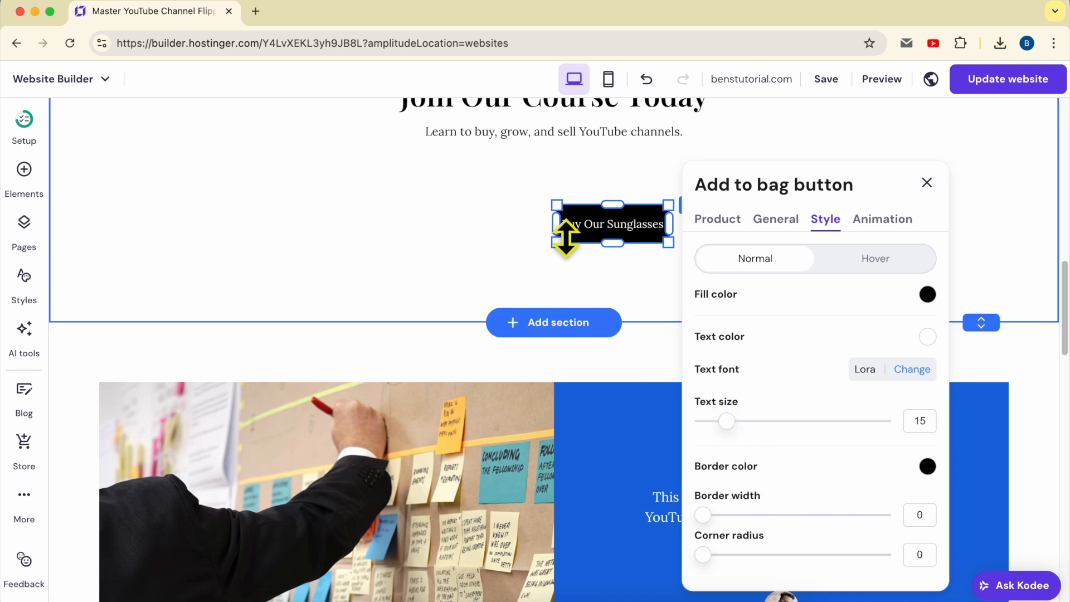
{"action": "left_click", "coordinate": [532, 228]}
{"action": "left_click_drag", "start_coordinate": [557, 204], "coordinate": [434, 184]}
{"action": "left_click_drag", "start_coordinate": [554, 166], "coordinate": [550, 193]}
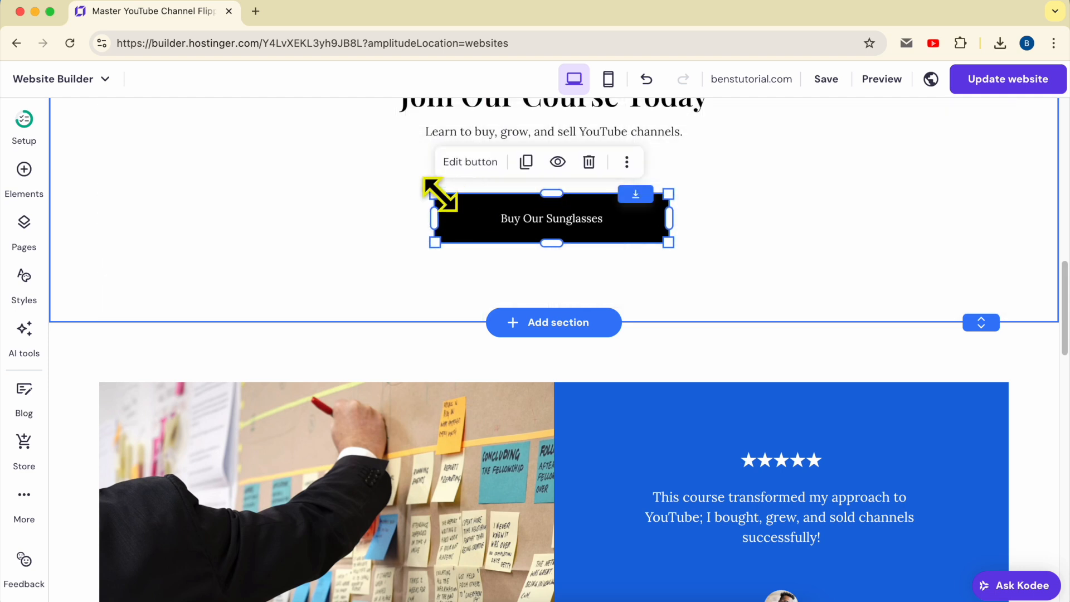
Step: Increase the Buy Our Sunglasses button's text size to 22 in its style settings
{"action": "left_click", "coordinate": [491, 162]}
{"action": "left_click", "coordinate": [824, 254]}
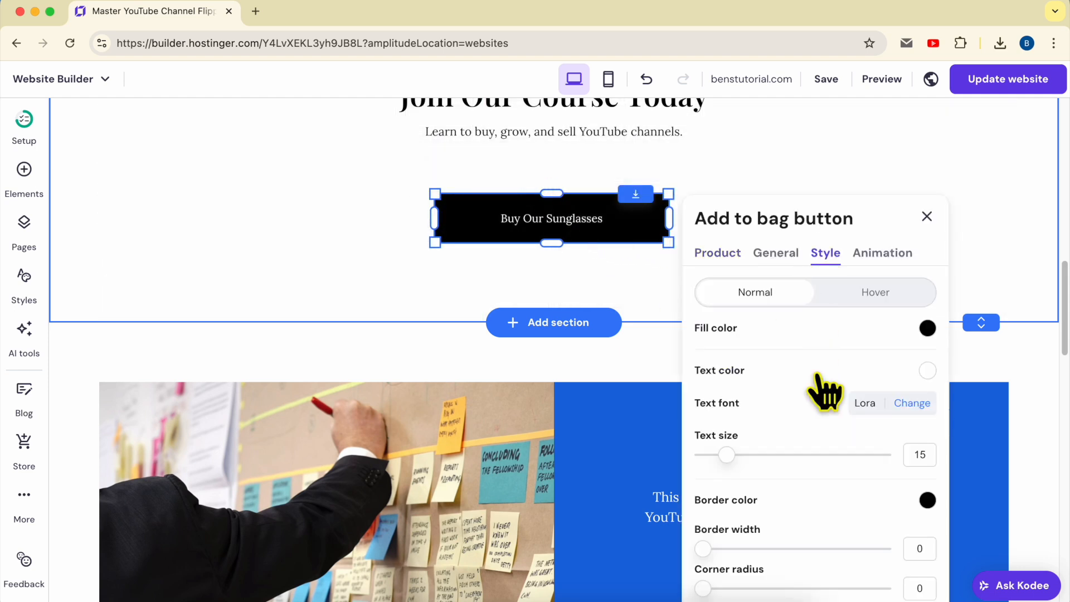
{"action": "scroll", "coordinate": [734, 429], "scroll_direction": "down", "scroll_amount": 2}
{"action": "left_click_drag", "start_coordinate": [727, 394], "coordinate": [758, 394]}
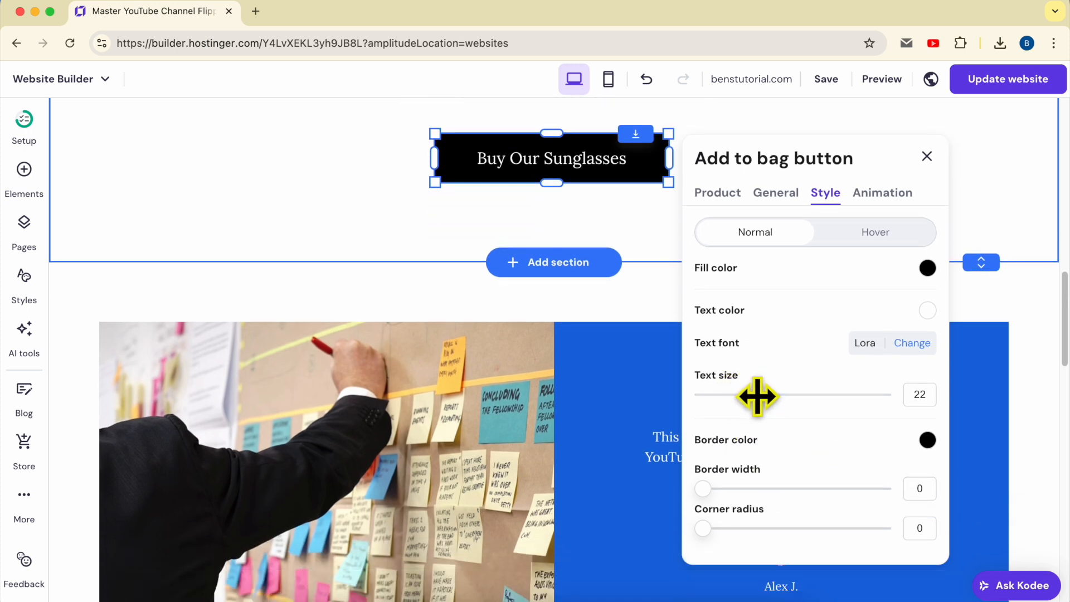
Step: Give the button a red border, #ff0000, with a border width of 2
{"action": "left_click", "coordinate": [927, 440]}
{"action": "left_click", "coordinate": [1029, 355]}
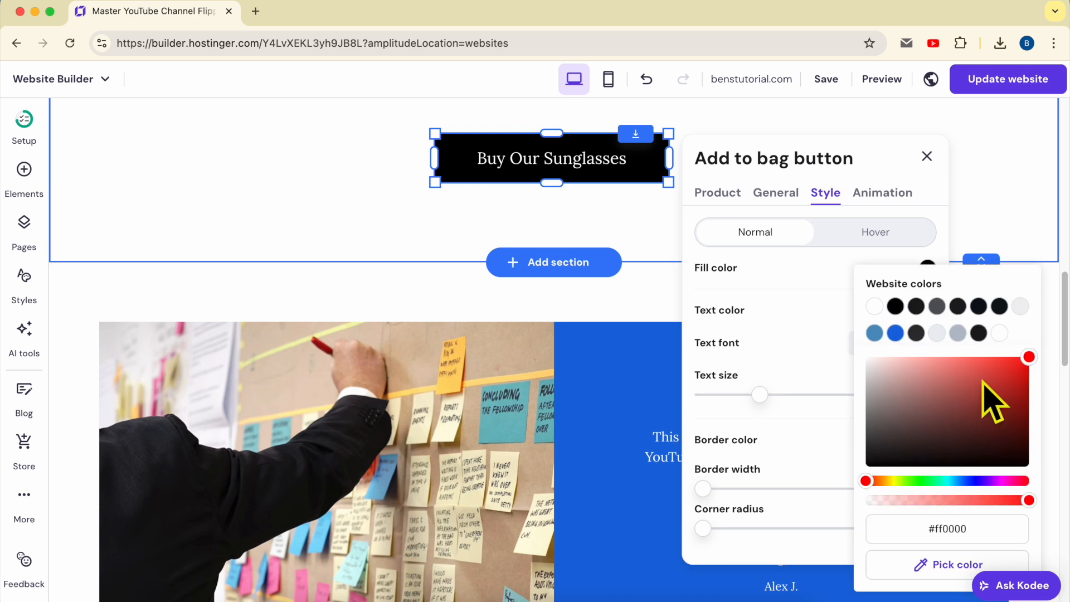
{"action": "left_click", "coordinate": [788, 461]}
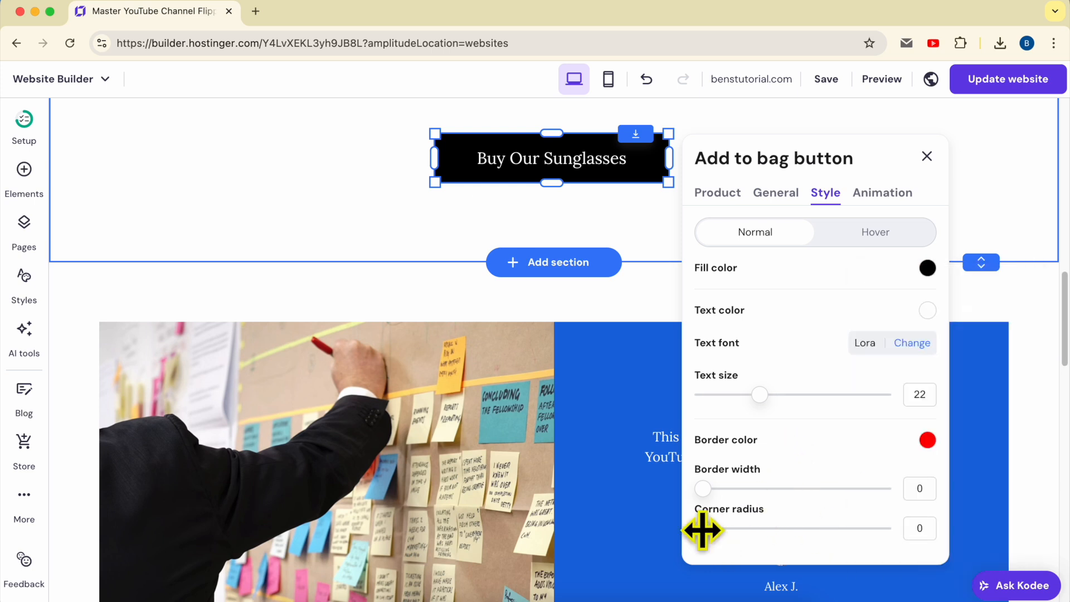
{"action": "left_click_drag", "start_coordinate": [717, 531], "coordinate": [737, 485]}
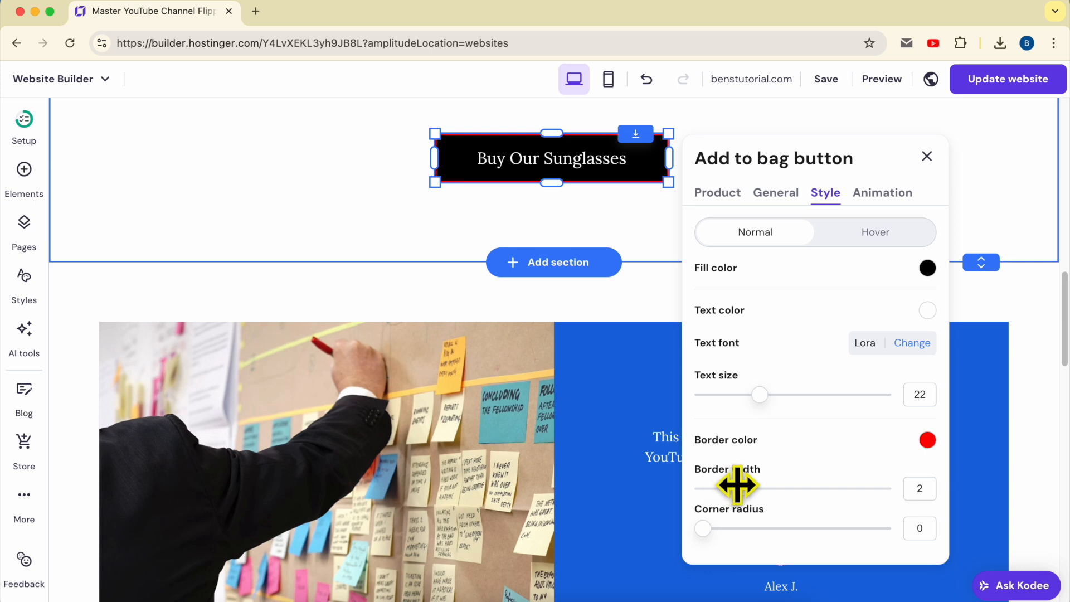
Step: Change the button's border color to golden yellow, about #ffda08
{"action": "left_click", "coordinate": [927, 440]}
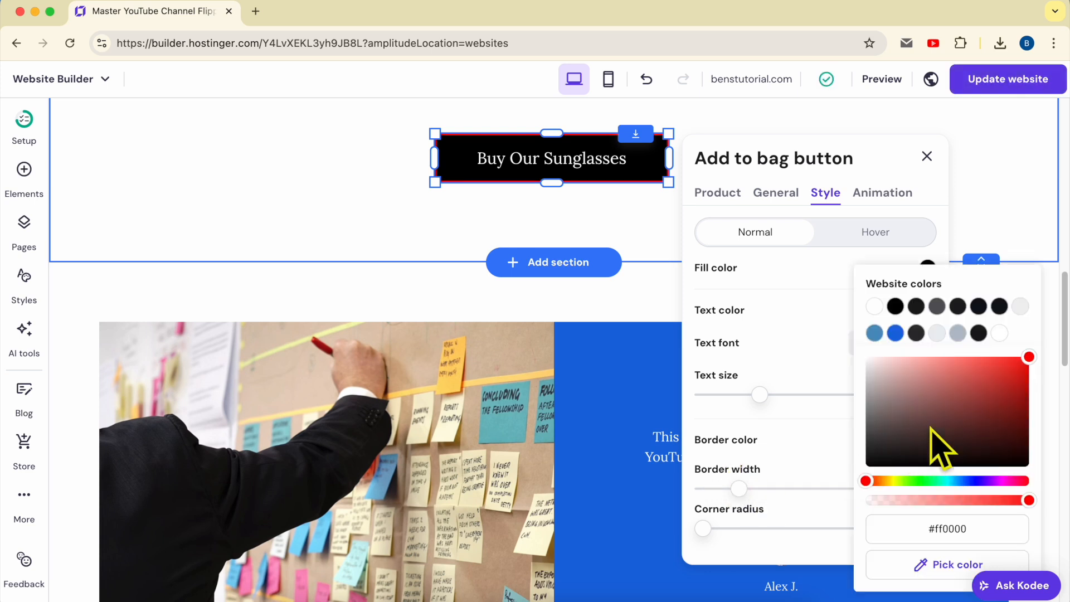
{"action": "left_click", "coordinate": [890, 481]}
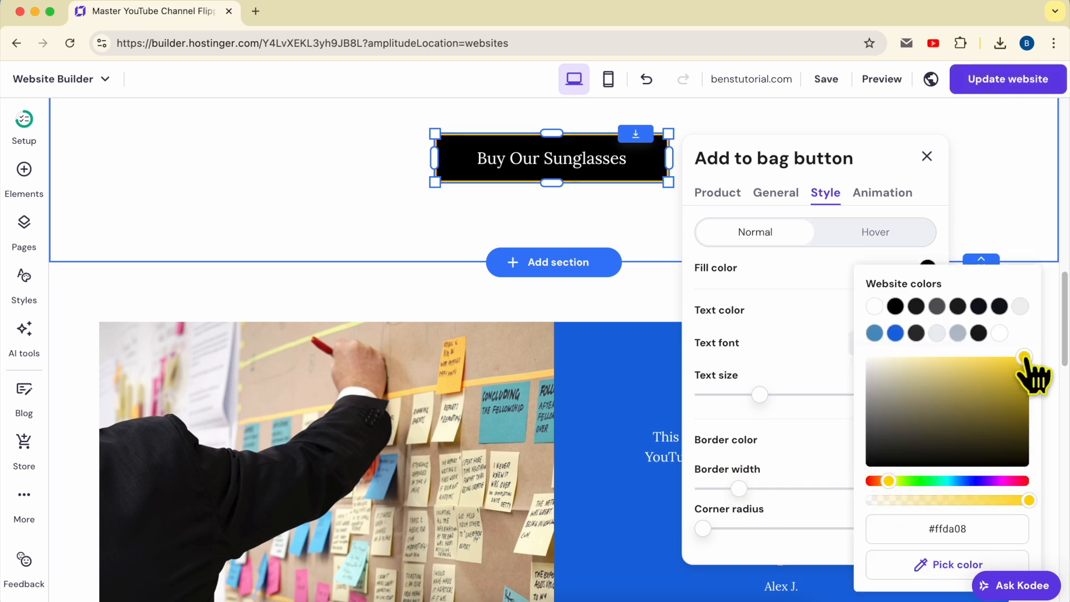
{"action": "left_click", "coordinate": [818, 431]}
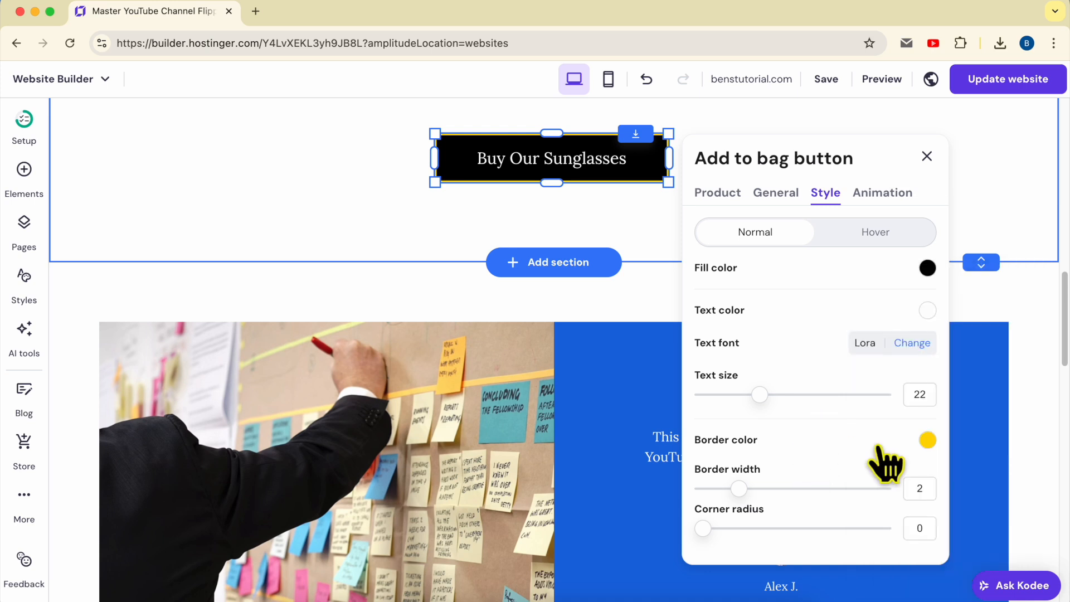
Step: Change the Buy Our Sunglasses button's fill color to bright yellow, #f7ff00
{"action": "left_click", "coordinate": [927, 269]}
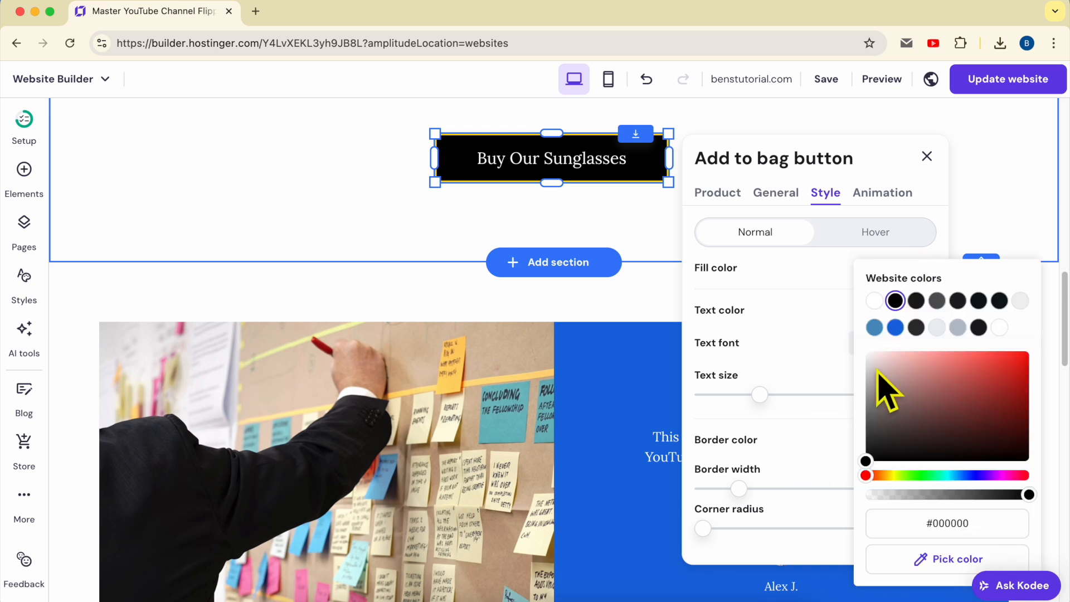
{"action": "left_click", "coordinate": [895, 476]}
{"action": "left_click_drag", "start_coordinate": [944, 425], "coordinate": [1044, 362]}
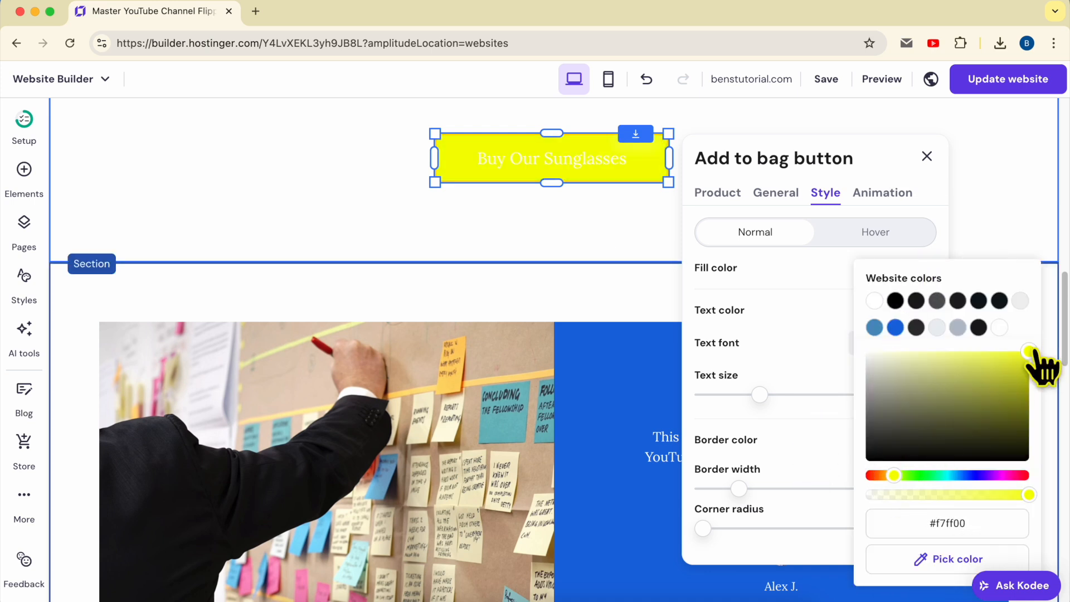
{"action": "left_click", "coordinate": [820, 365]}
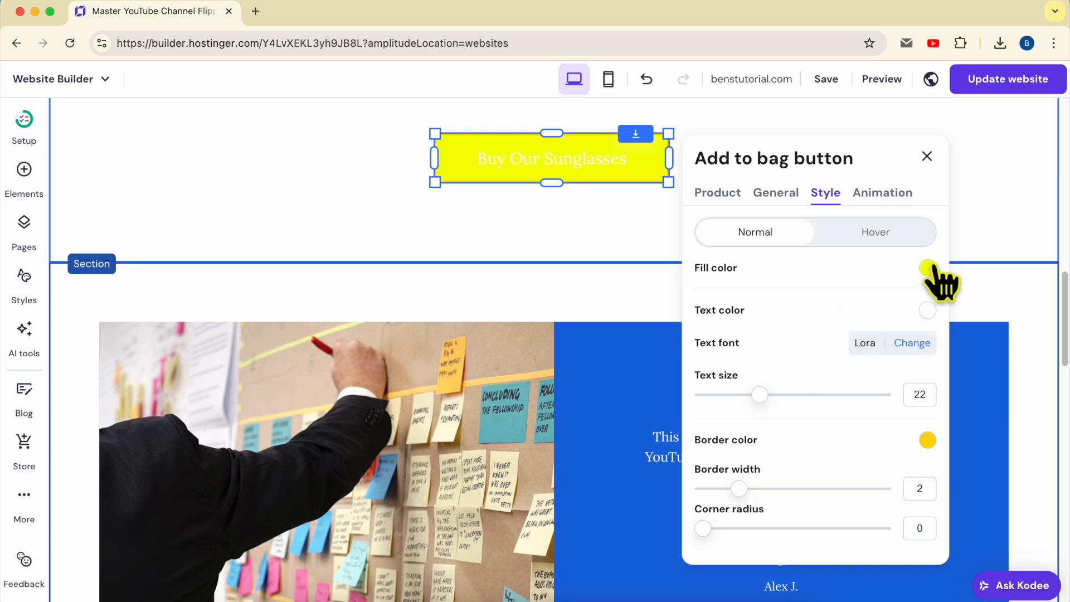
Step: Set the button's text color to black and change its fill color to an orange-yellow, about #ffc300
{"action": "left_click", "coordinate": [928, 311]}
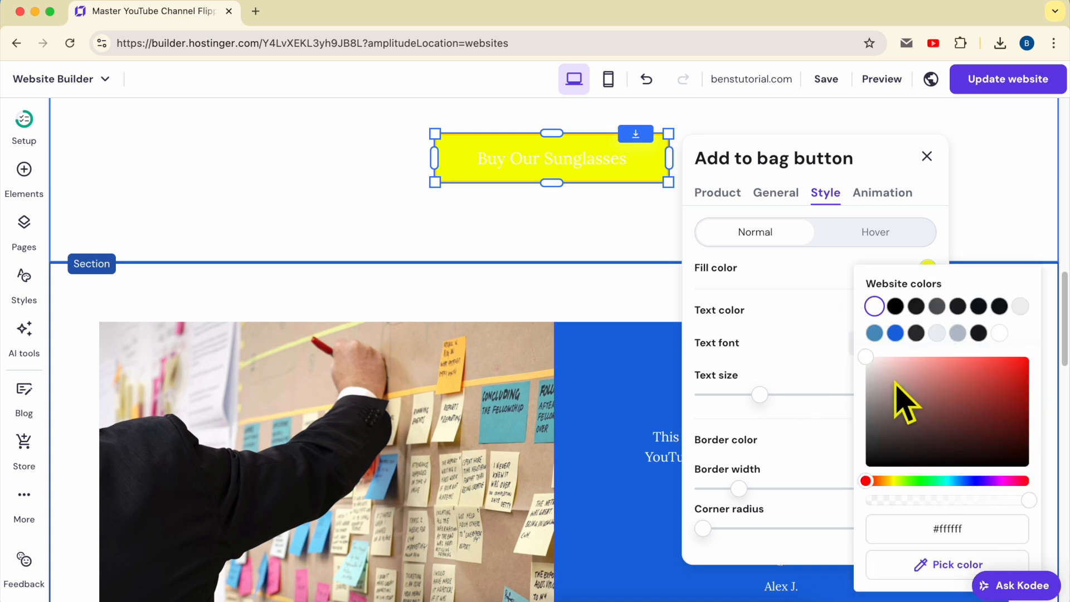
{"action": "left_click", "coordinate": [818, 360]}
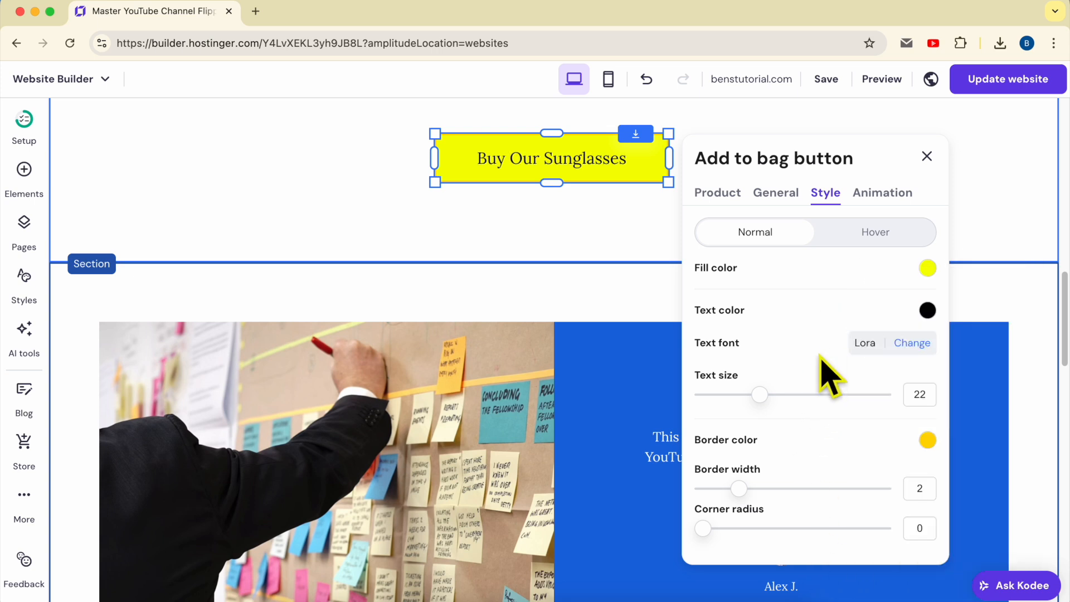
{"action": "left_click", "coordinate": [927, 268]}
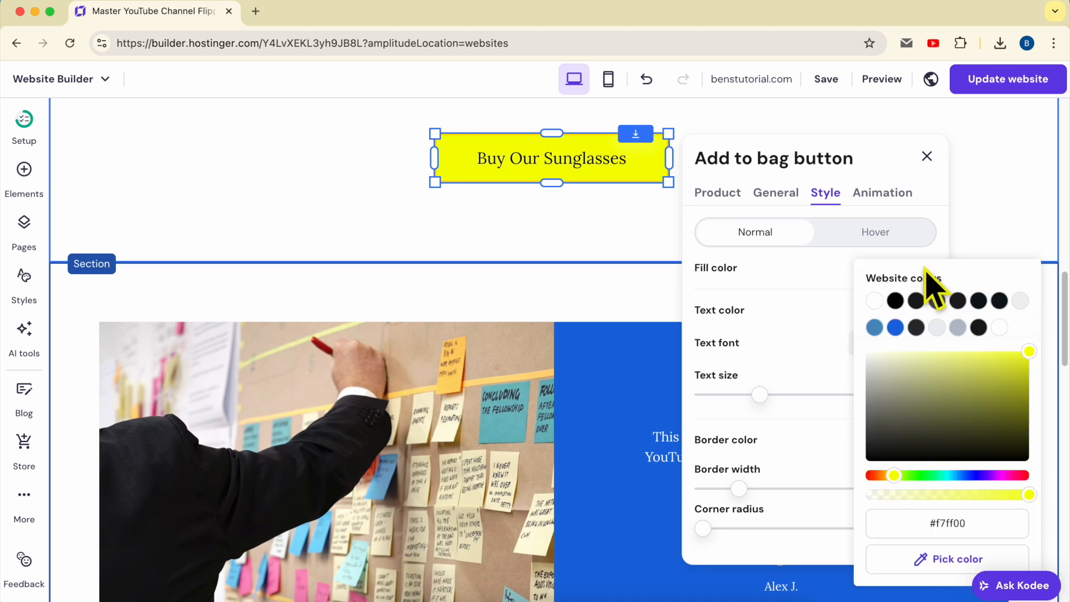
{"action": "left_click", "coordinate": [886, 474]}
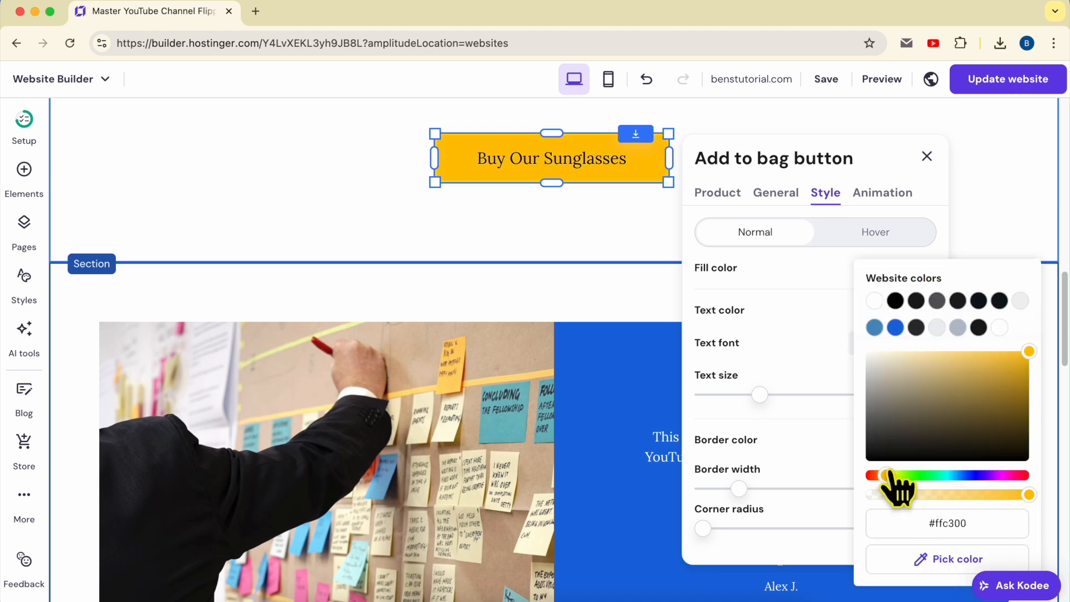
{"action": "left_click", "coordinate": [813, 418]}
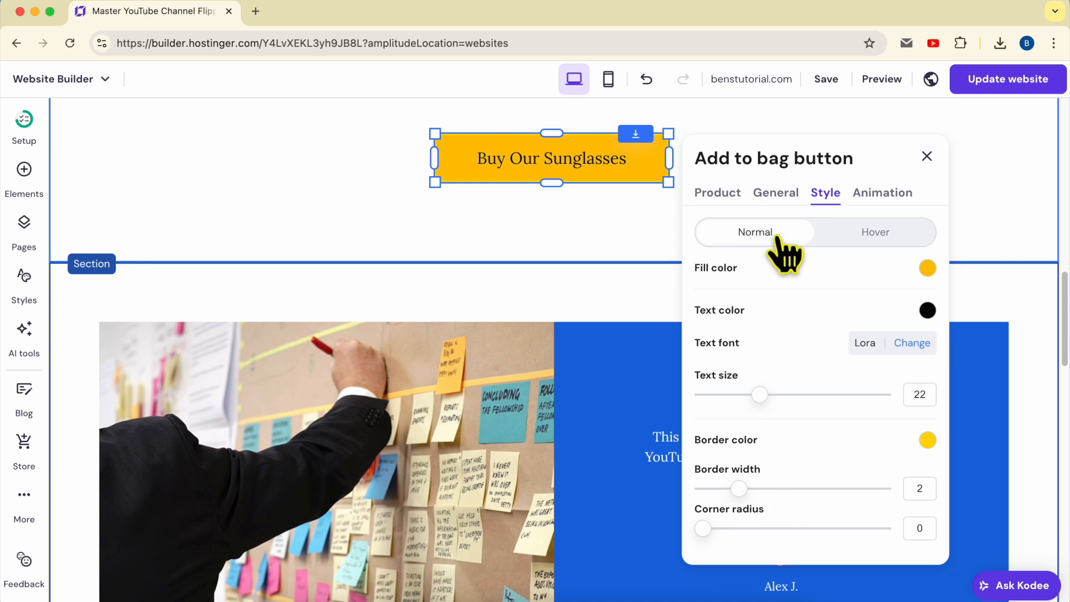
Step: Set the fill color of the button's hover state to pure yellow, #ffff00
{"action": "left_click", "coordinate": [864, 233]}
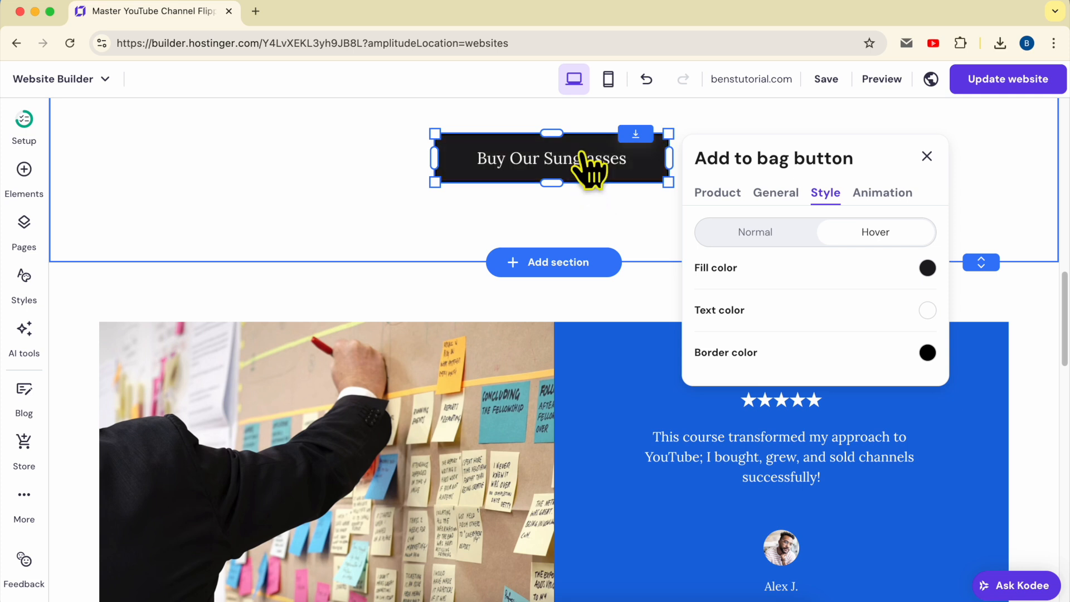
{"action": "left_click", "coordinate": [927, 269]}
{"action": "left_click_drag", "start_coordinate": [903, 362], "coordinate": [877, 372]}
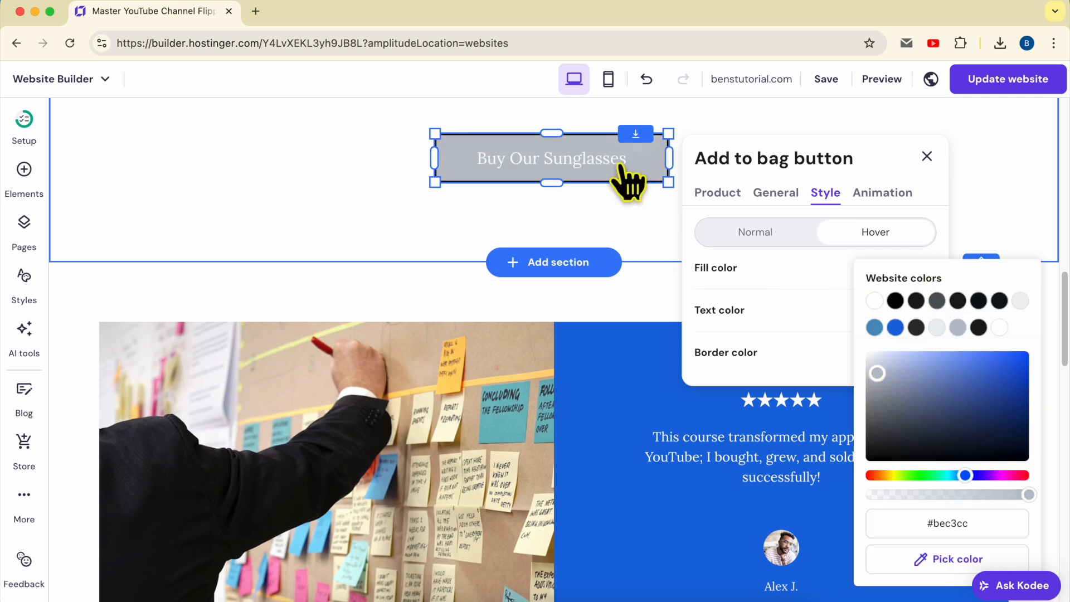
{"action": "left_click", "coordinate": [901, 475]}
{"action": "left_click", "coordinate": [998, 351]}
{"action": "left_click_drag", "start_coordinate": [899, 476], "coordinate": [893, 477]}
{"action": "left_click_drag", "start_coordinate": [996, 354], "coordinate": [1037, 336]}
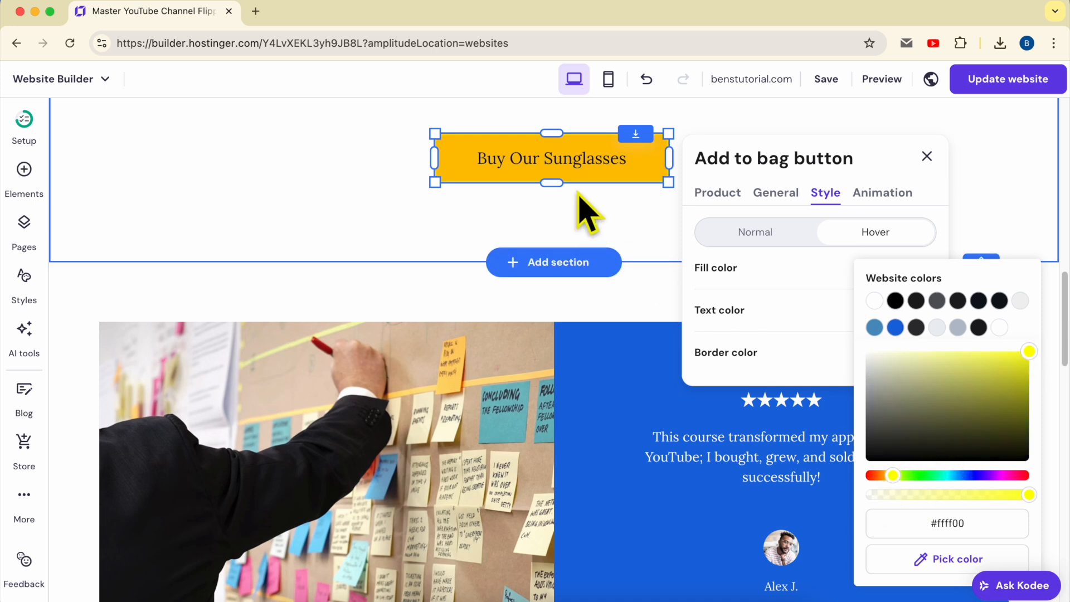
{"action": "left_click", "coordinate": [801, 264]}
Step: Set the text color of the button's hover state to black, #000000
{"action": "left_click", "coordinate": [927, 310]}
{"action": "left_click_drag", "start_coordinate": [896, 428], "coordinate": [815, 477]}
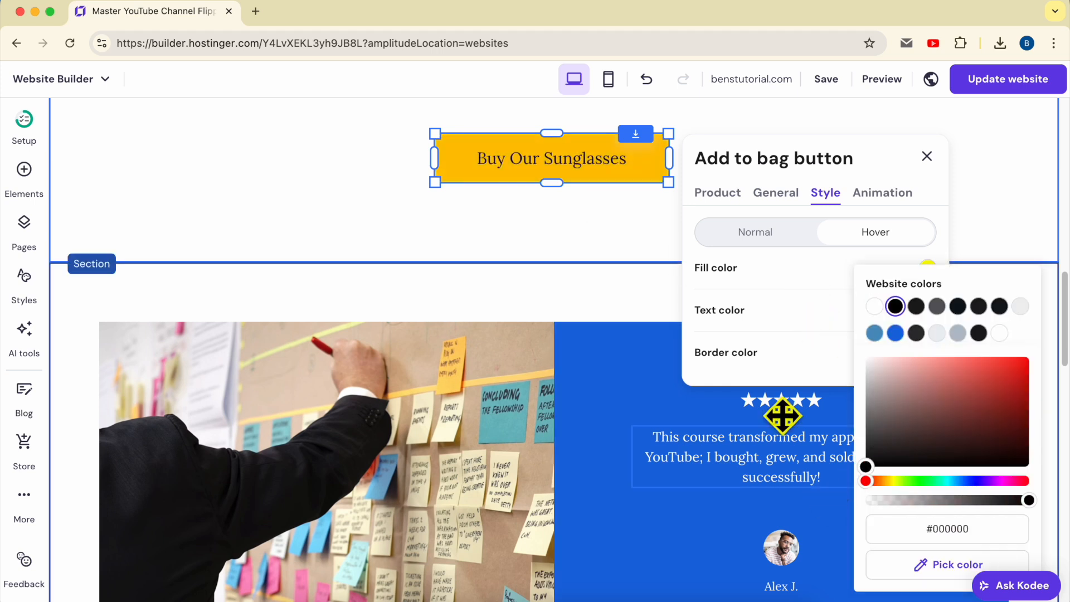
{"action": "left_click", "coordinate": [791, 354]}
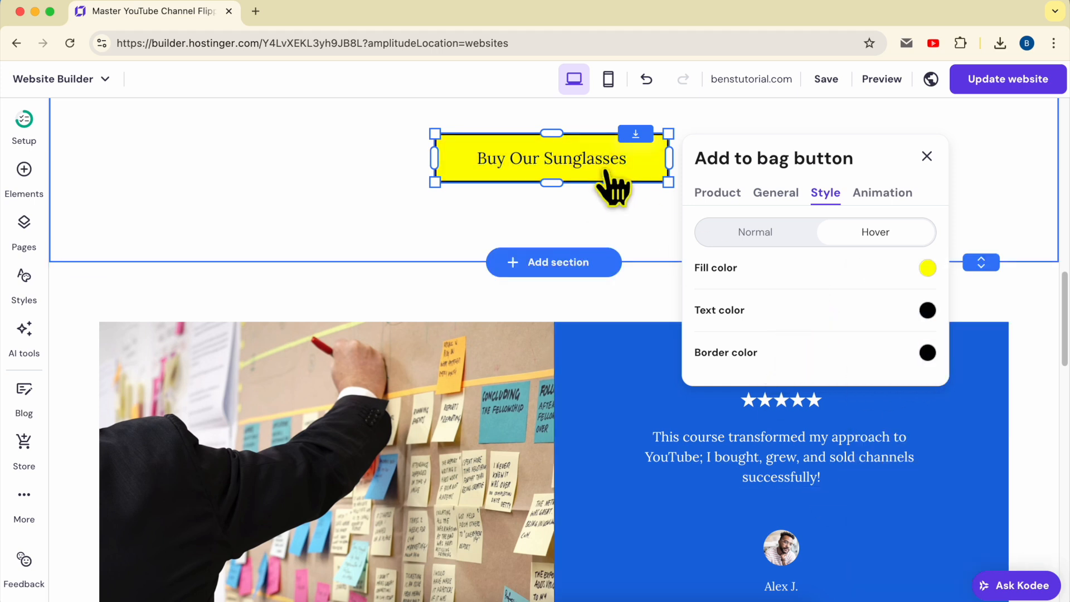
Step: Try the No animation and Fade options in the button's animation settings
{"action": "left_click", "coordinate": [886, 201]}
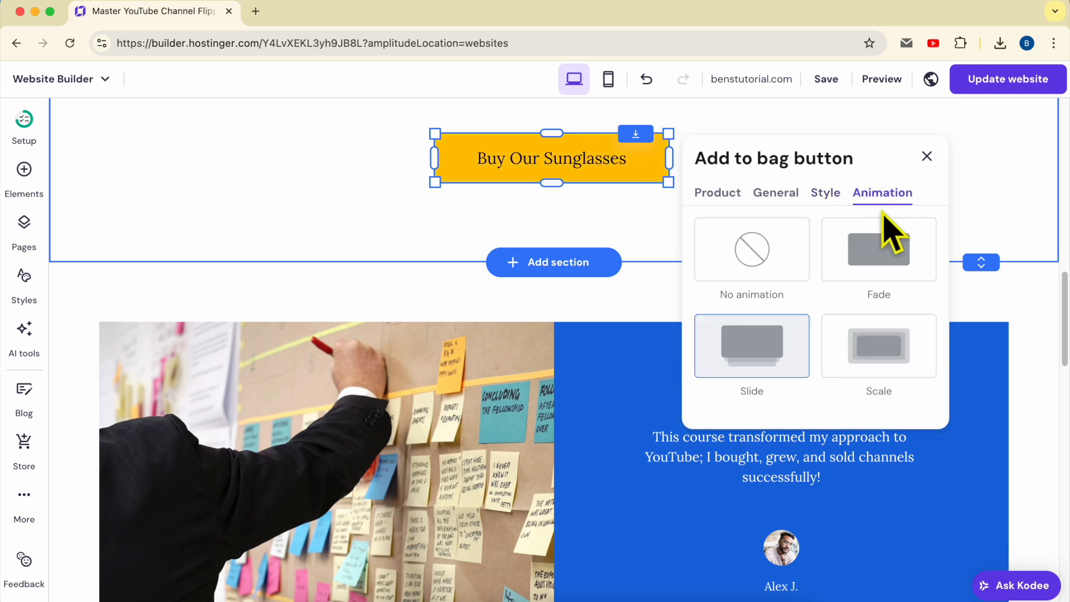
{"action": "left_click", "coordinate": [771, 266]}
{"action": "left_click", "coordinate": [896, 258]}
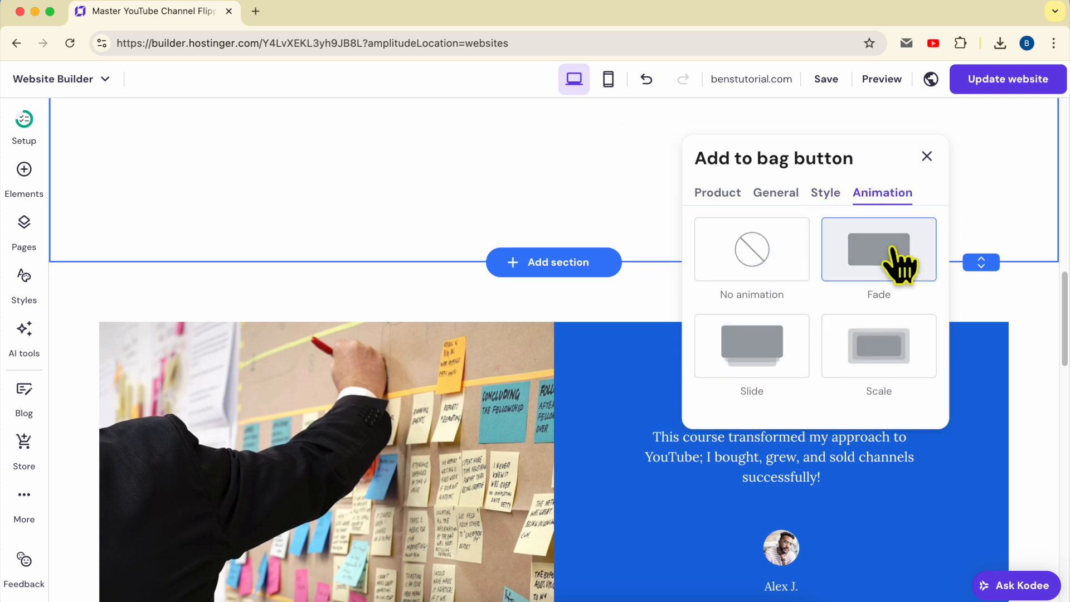
{"action": "left_click", "coordinate": [771, 252]}
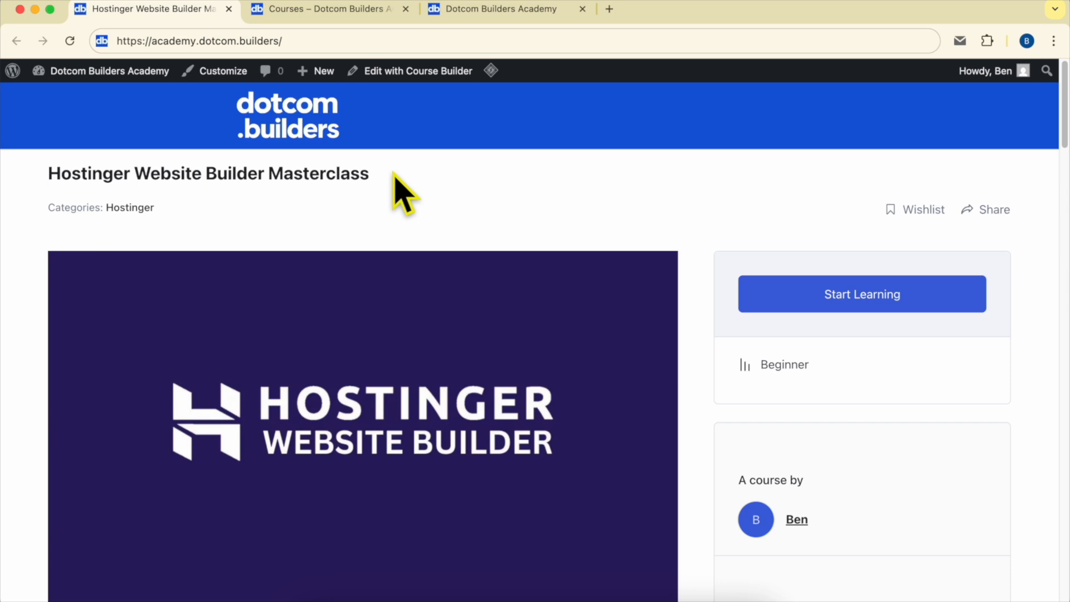
Step: Look through the course content of the Hostinger Website Builder Masterclass on the Dotcom Builders Academy site, expanding the Editing Page Content section
{"action": "scroll", "coordinate": [403, 195], "scroll_direction": "down", "scroll_amount": 12}
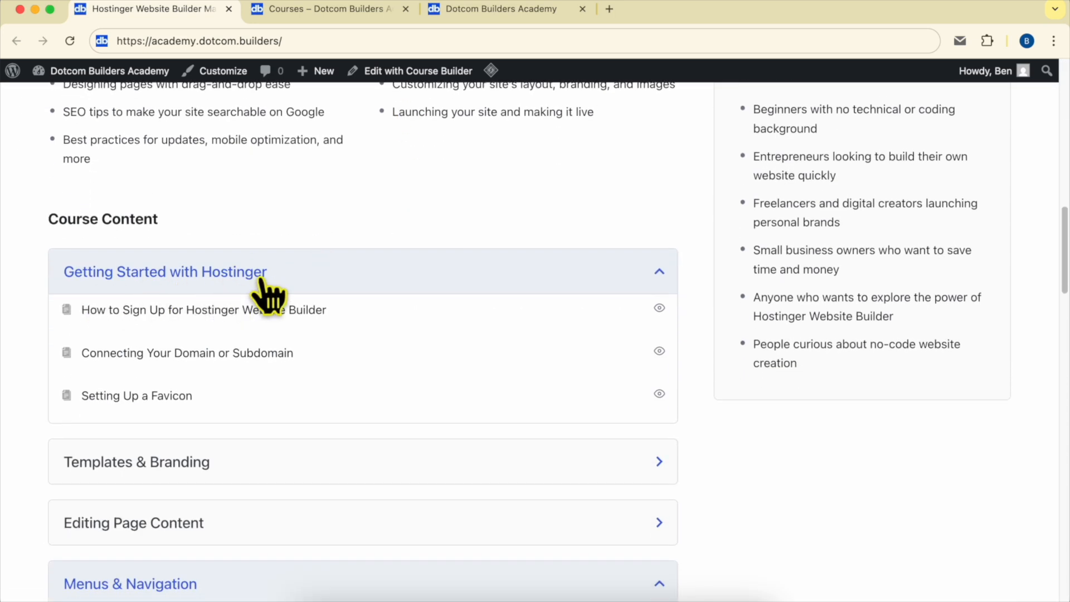
{"action": "scroll", "coordinate": [190, 298], "scroll_direction": "down", "scroll_amount": 4}
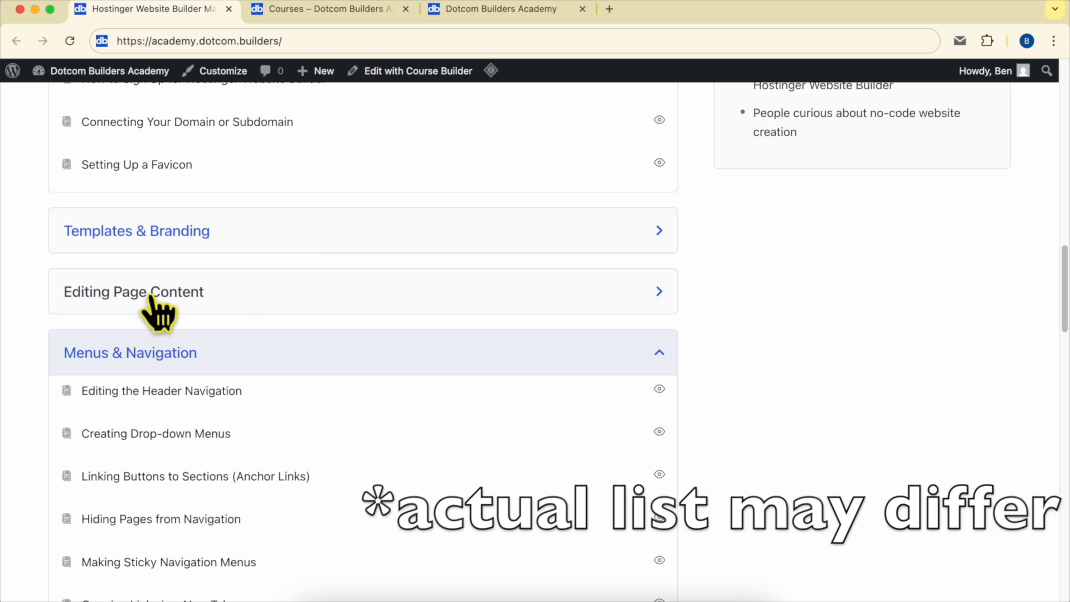
{"action": "scroll", "coordinate": [157, 312], "scroll_direction": "down", "scroll_amount": 3}
{"action": "left_click", "coordinate": [194, 196]}
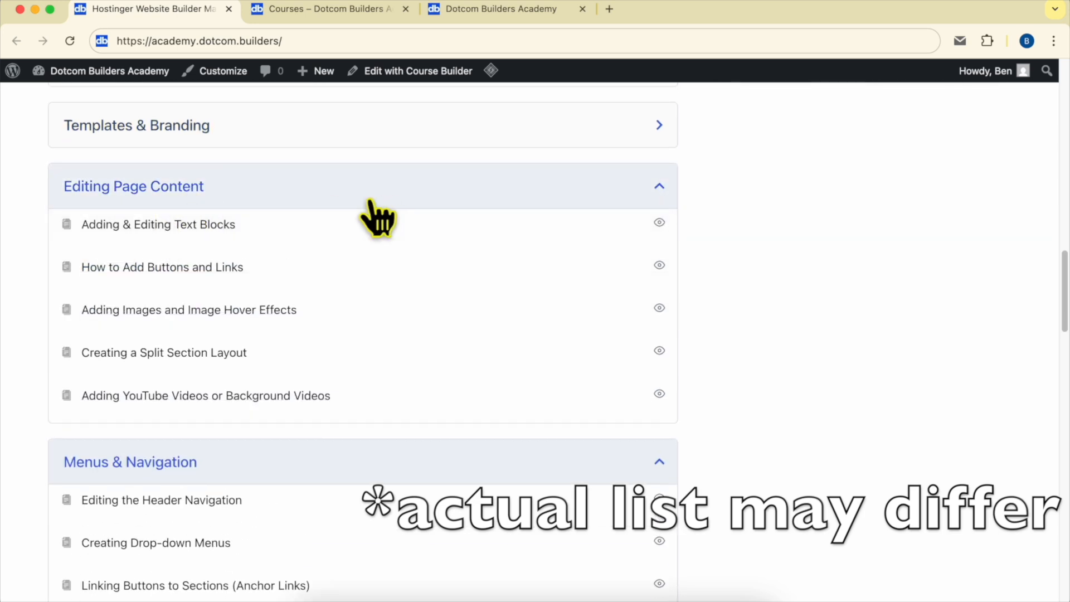
{"action": "scroll", "coordinate": [239, 370], "scroll_direction": "down", "scroll_amount": 7}
{"action": "scroll", "coordinate": [247, 243], "scroll_direction": "down", "scroll_amount": 7}
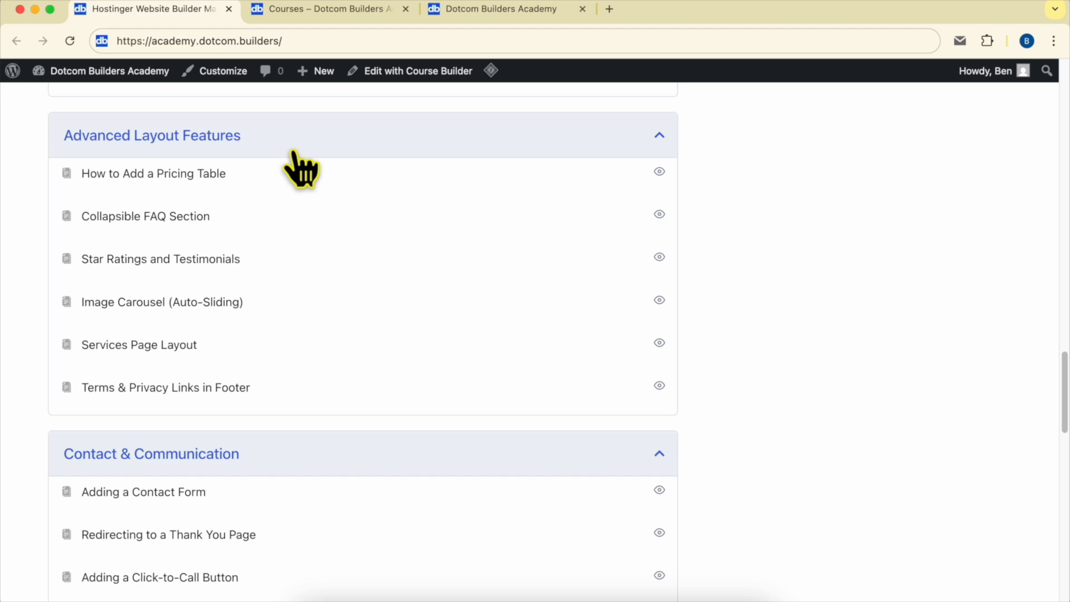
{"action": "scroll", "coordinate": [293, 151], "scroll_direction": "down", "scroll_amount": 6}
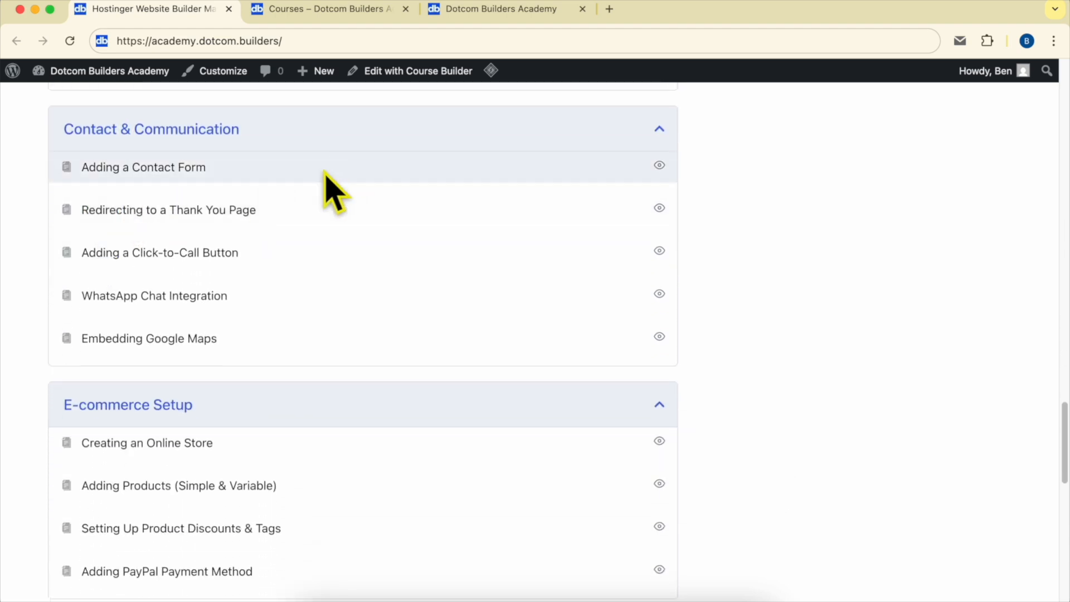
{"action": "scroll", "coordinate": [338, 162], "scroll_direction": "down", "scroll_amount": 7}
{"action": "scroll", "coordinate": [227, 358], "scroll_direction": "down", "scroll_amount": 6}
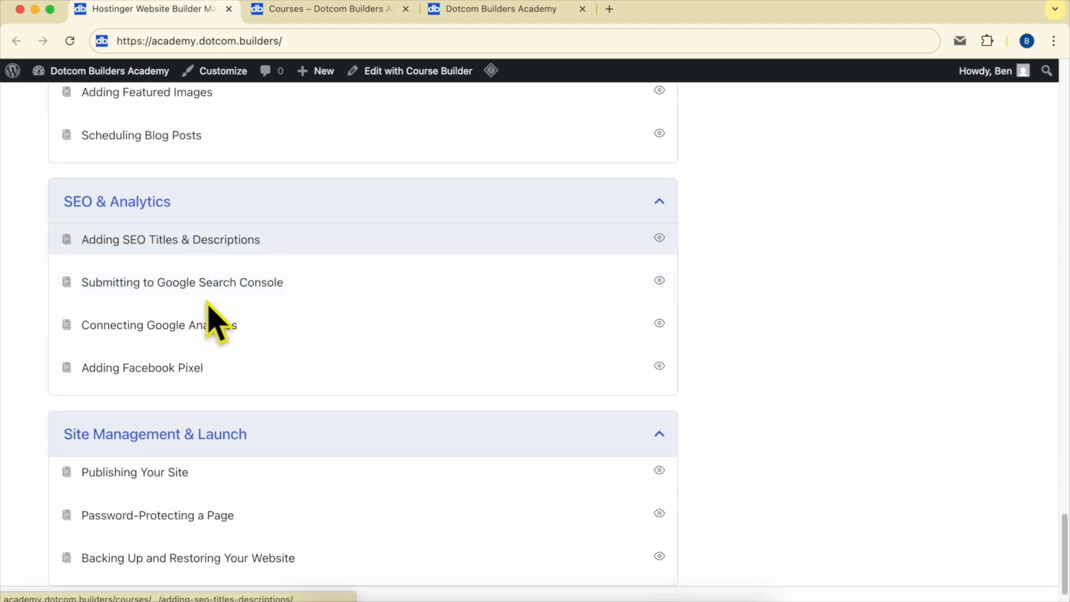
{"action": "scroll", "coordinate": [241, 262], "scroll_direction": "down", "scroll_amount": 2}
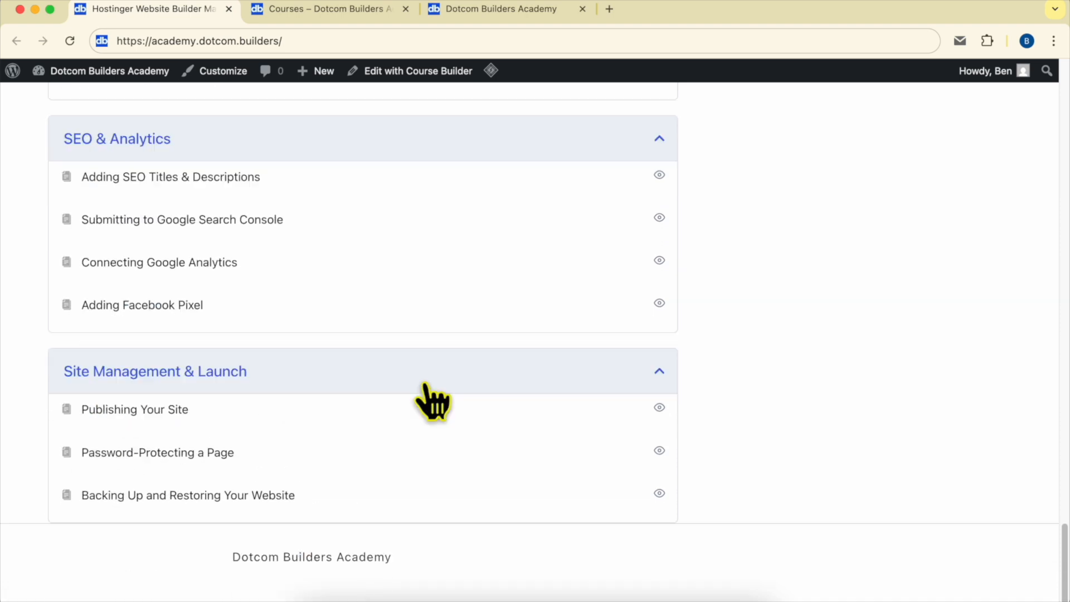
{"action": "scroll", "coordinate": [432, 400], "scroll_direction": "up", "scroll_amount": 20}
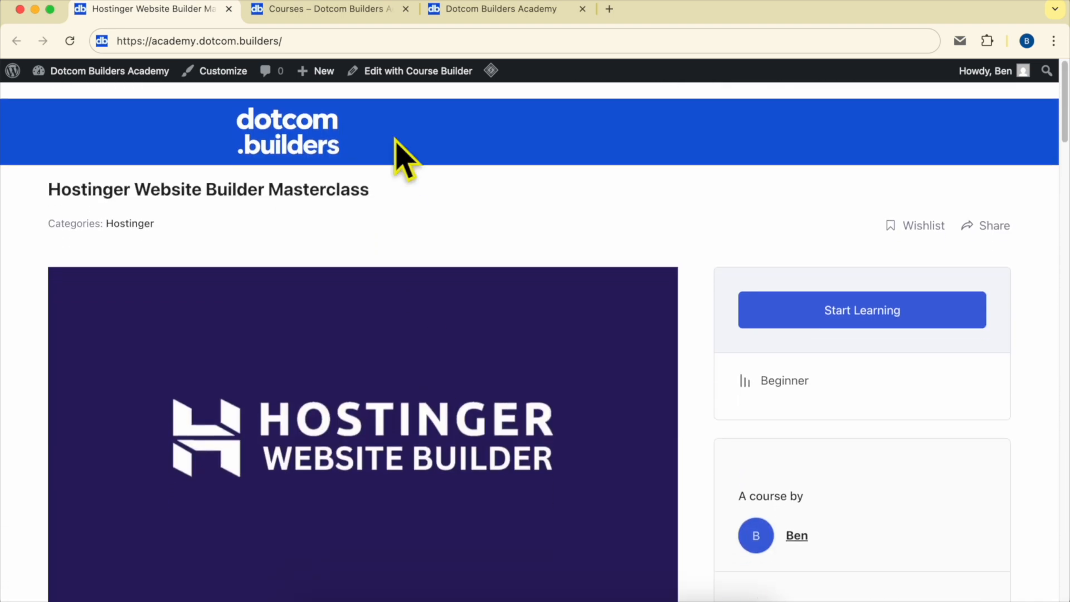
Step: View the academy's course catalog, then the Join Dotcom Builders Academy page and its web address
{"action": "left_click", "coordinate": [322, 7]}
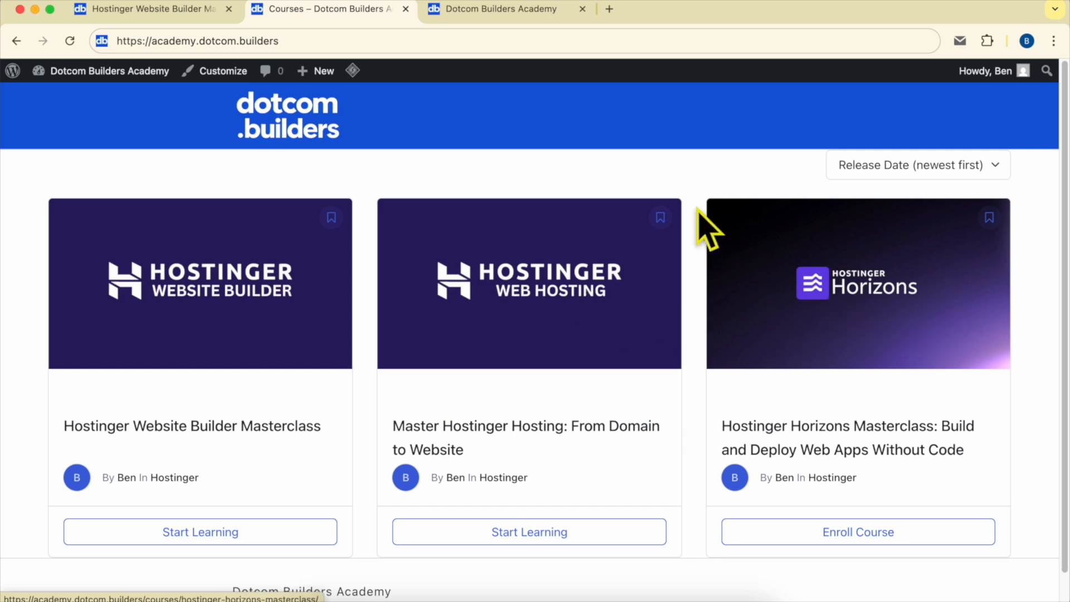
{"action": "left_click", "coordinate": [466, 9]}
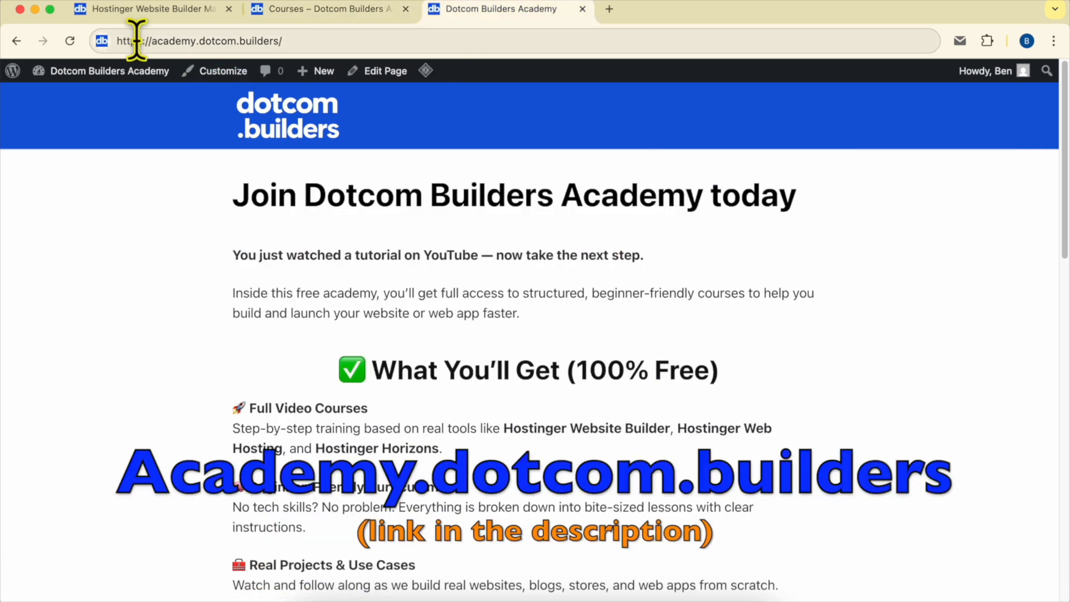
{"action": "left_click_drag", "start_coordinate": [137, 41], "coordinate": [412, 34]}
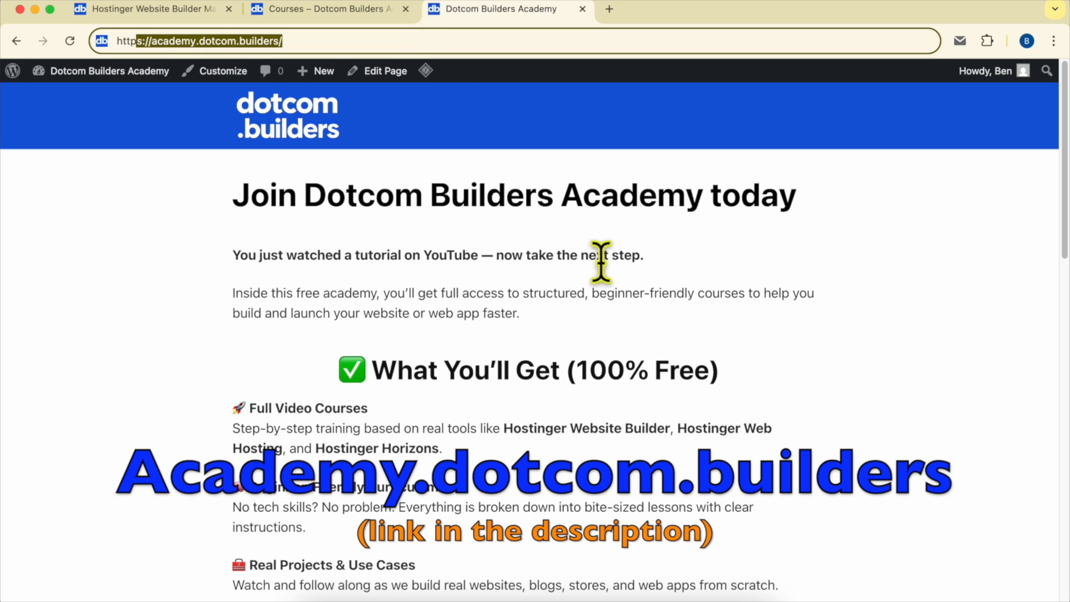
{"action": "scroll", "coordinate": [621, 280], "scroll_direction": "down", "scroll_amount": 15}
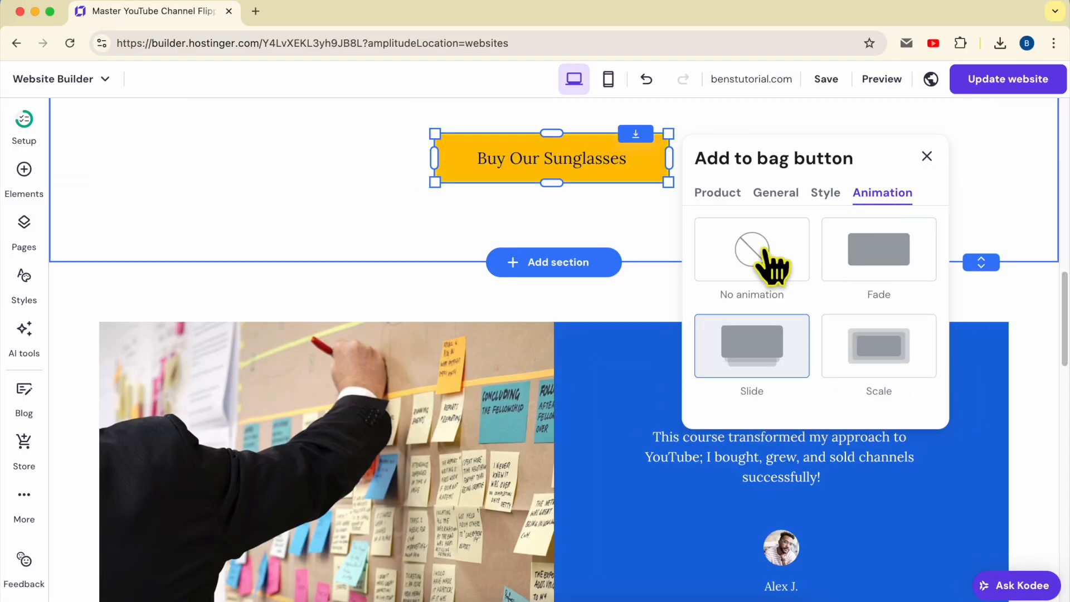
Step: Try the Fade, No animation and Scale options on the button, settle on the Slide animation, and close its settings
{"action": "left_click", "coordinate": [891, 248]}
{"action": "left_click", "coordinate": [786, 259]}
{"action": "left_click", "coordinate": [883, 253]}
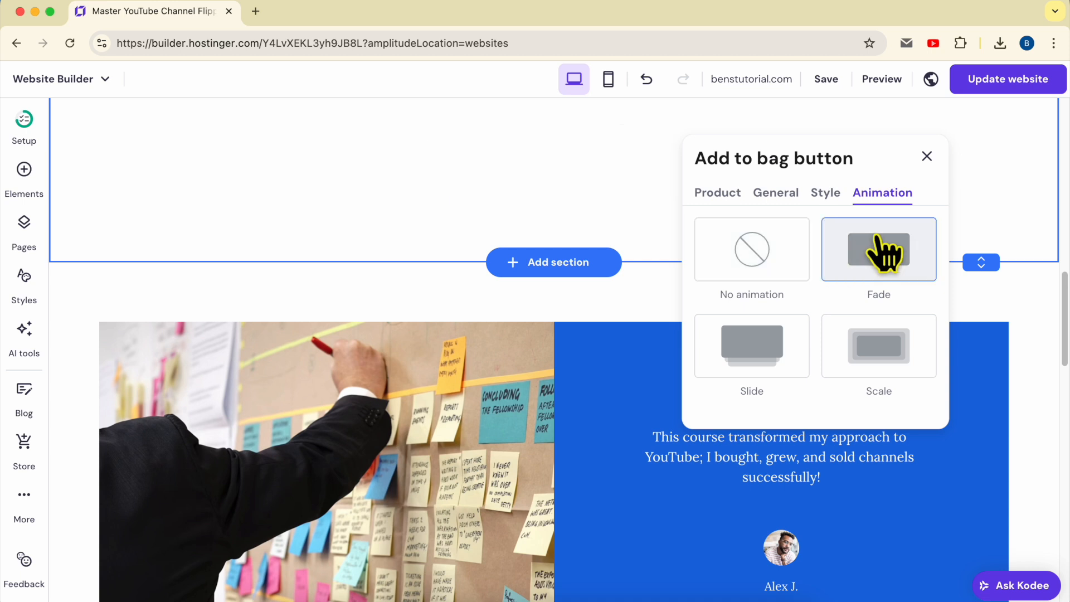
{"action": "left_click", "coordinate": [754, 362]}
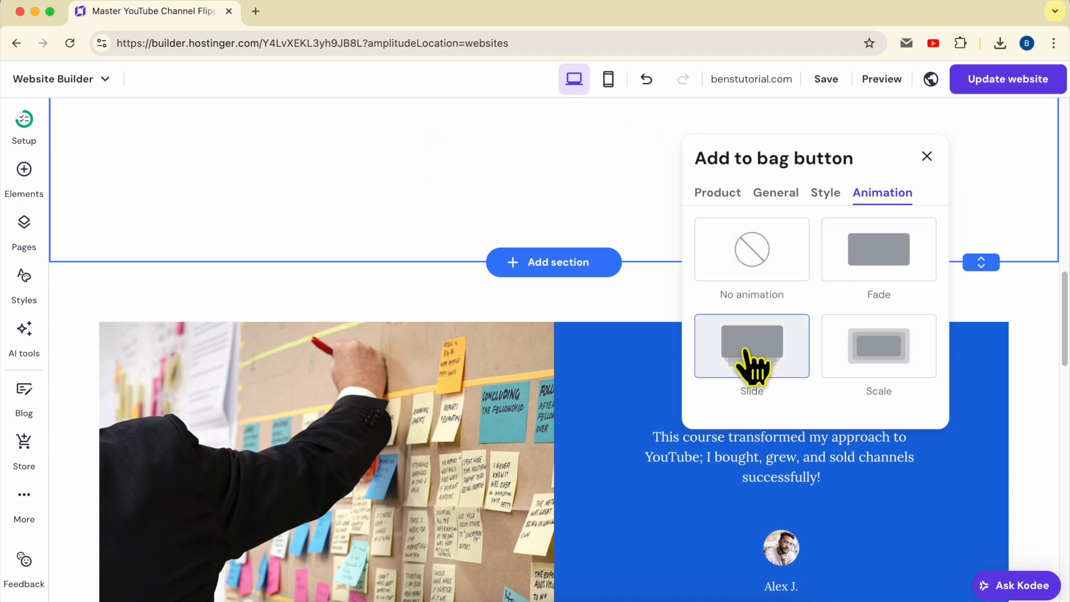
{"action": "left_click", "coordinate": [909, 354]}
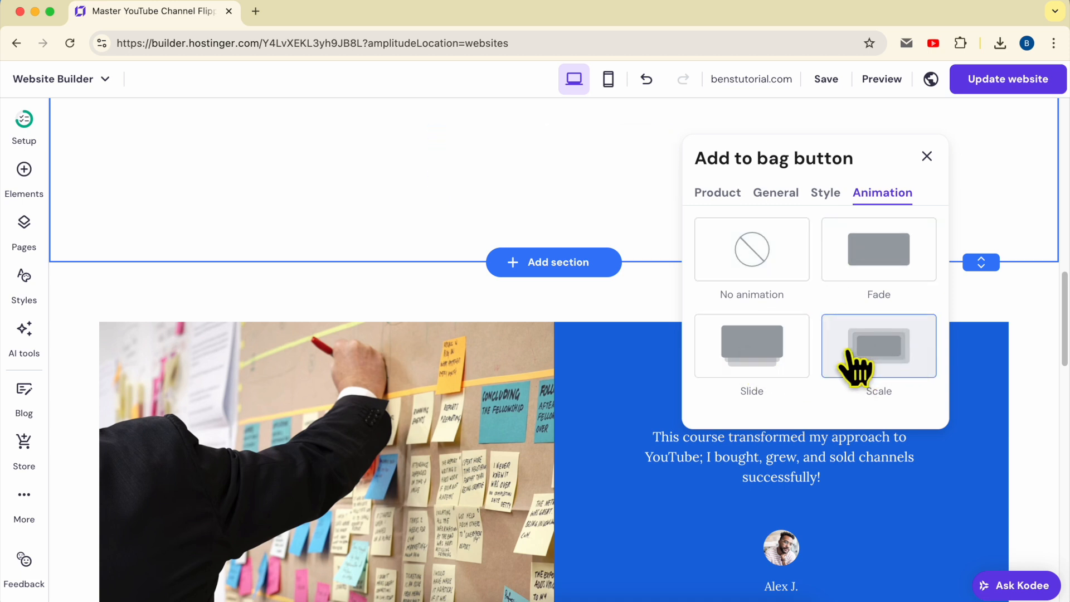
{"action": "left_click", "coordinate": [777, 371]}
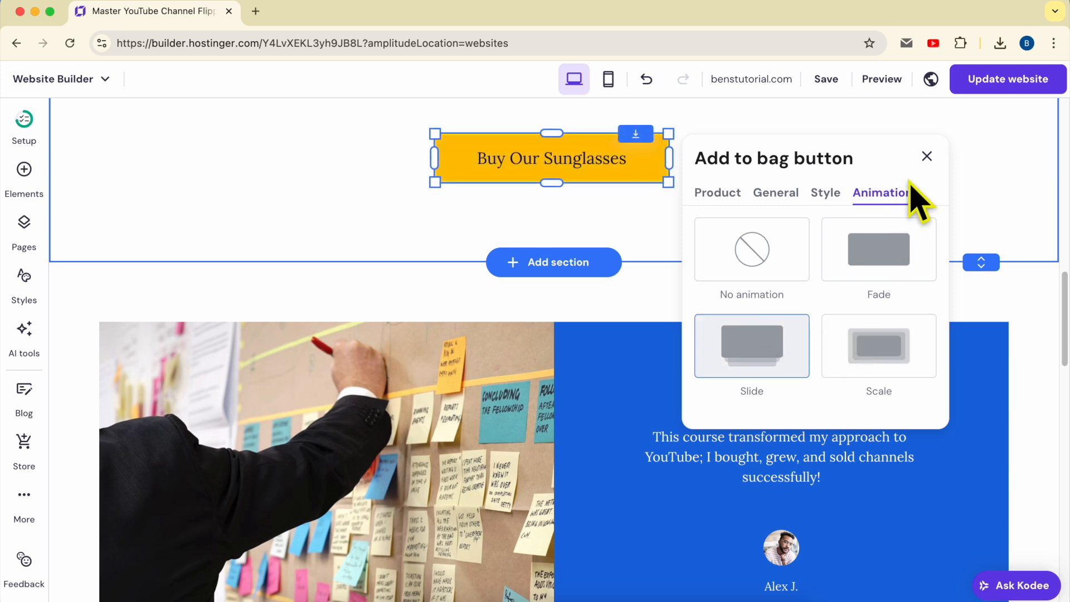
{"action": "left_click", "coordinate": [927, 157]}
Step: Hide the Buy Our Sunglasses button on mobile in its visibility options
{"action": "scroll", "coordinate": [902, 218], "scroll_direction": "up", "scroll_amount": 2}
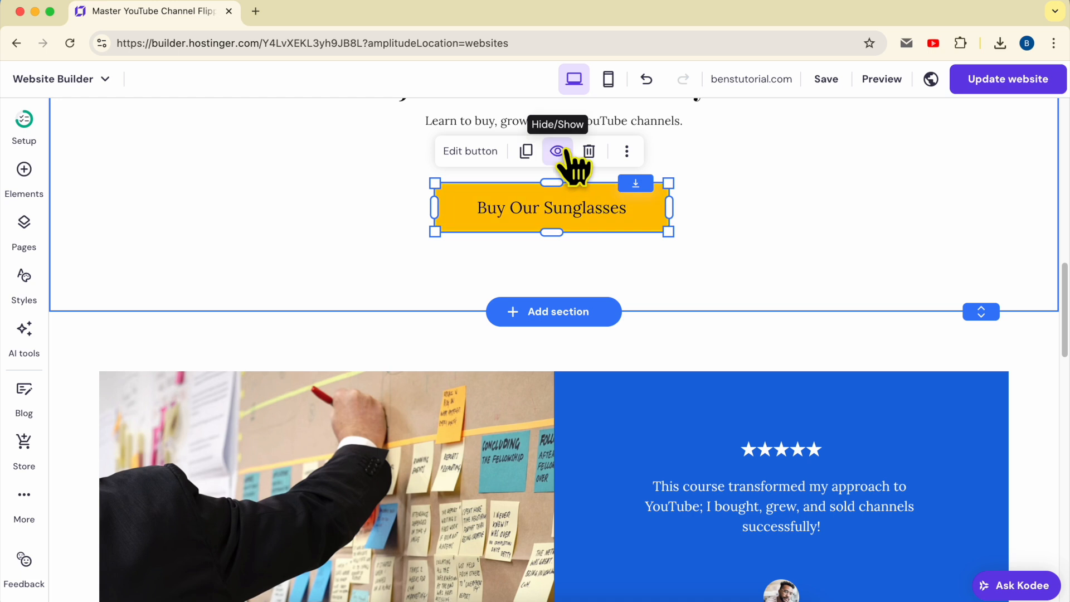
{"action": "left_click", "coordinate": [558, 159]}
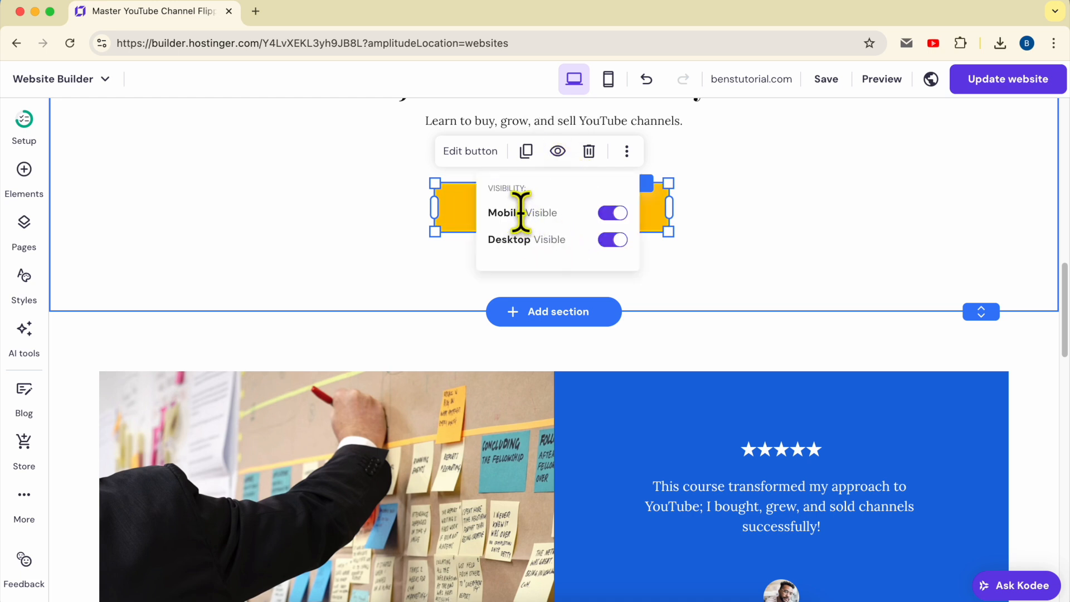
{"action": "left_click", "coordinate": [613, 213]}
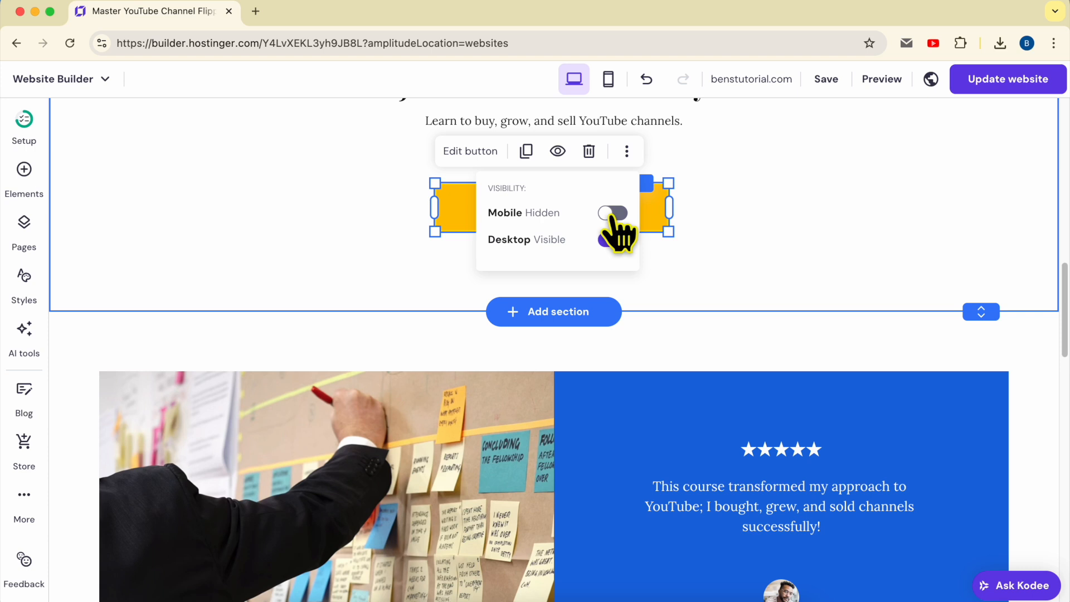
Step: Make the Buy Our Sunglasses button visible on mobile, try hiding it on desktop, and leave both devices set to visible
{"action": "left_click", "coordinate": [613, 214]}
{"action": "left_click", "coordinate": [614, 240]}
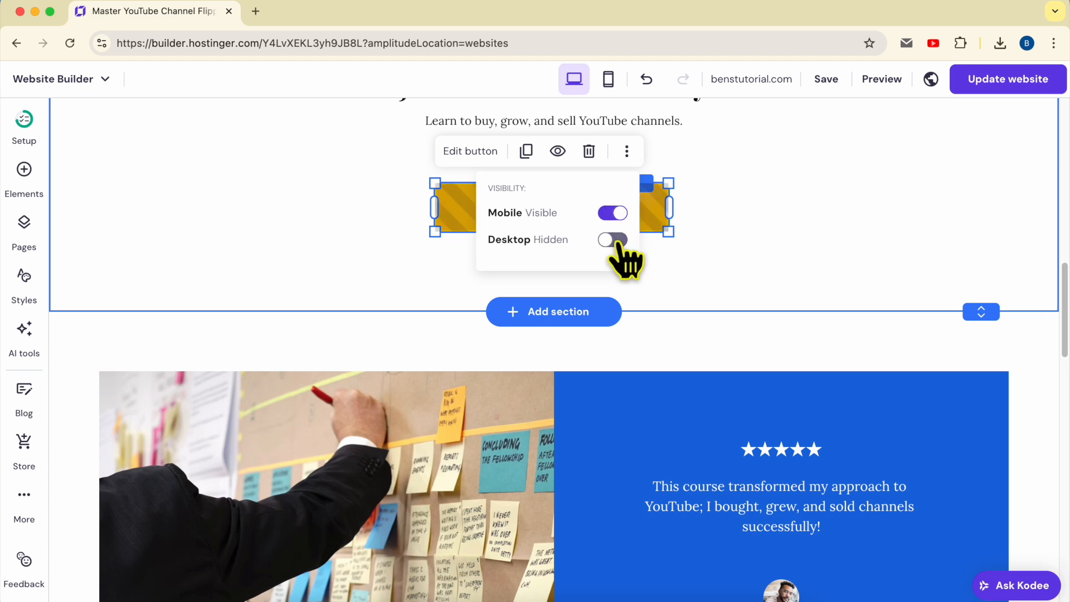
{"action": "left_click", "coordinate": [616, 240]}
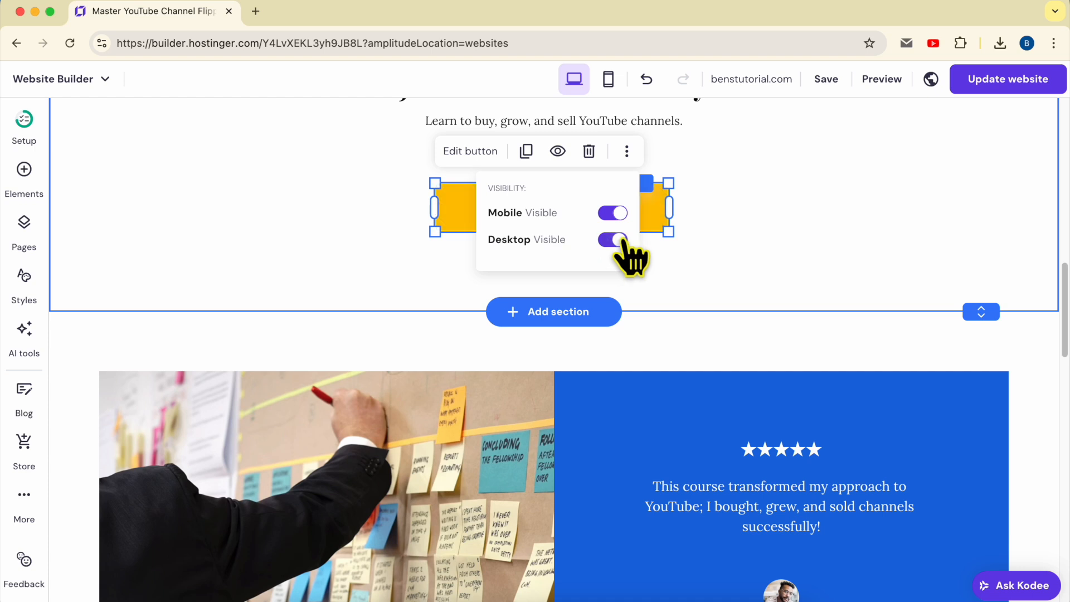
{"action": "left_click", "coordinate": [845, 217]}
Step: Look at the Buy Our Sunglasses button's additional actions and its product connection settings, then deselect the button
{"action": "left_click", "coordinate": [663, 192]}
{"action": "left_click", "coordinate": [627, 151]}
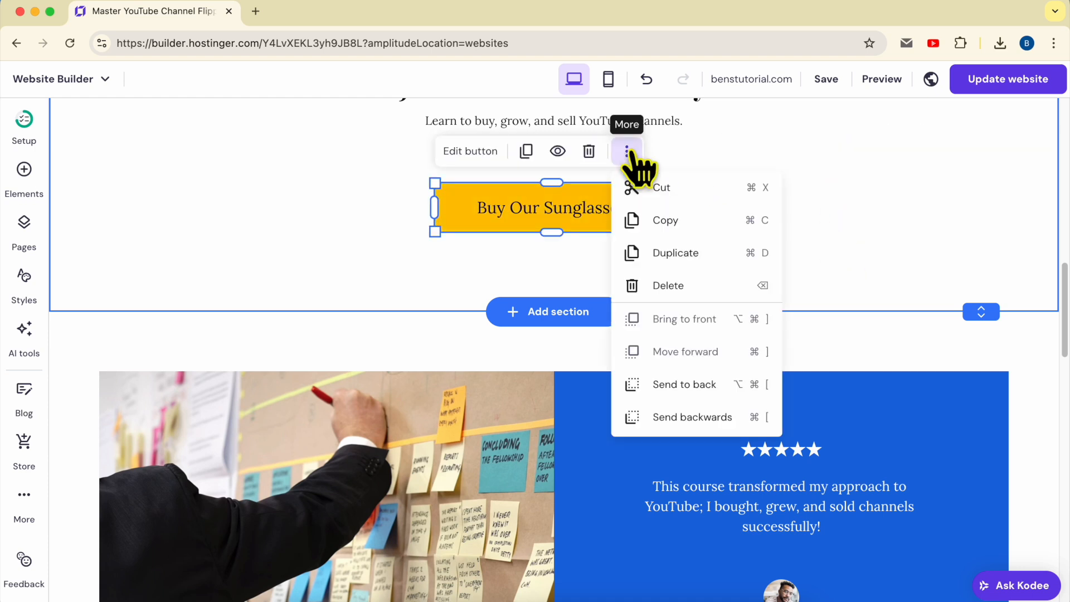
{"action": "left_click", "coordinate": [626, 153]}
{"action": "left_click", "coordinate": [493, 154]}
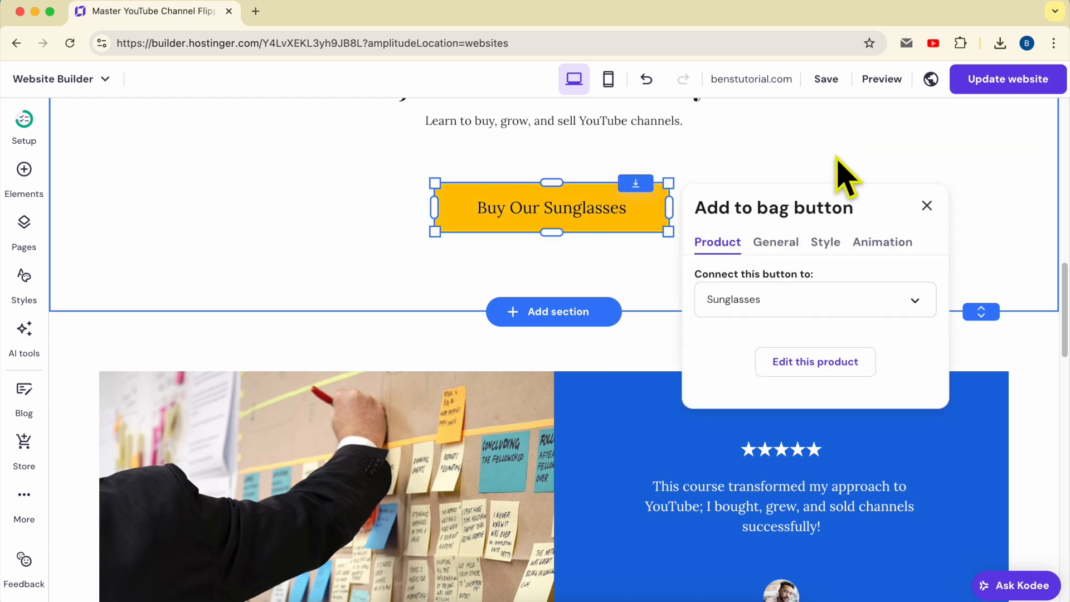
{"action": "left_click", "coordinate": [881, 158]}
Step: Publish the website update and open the Sales page on the live site
{"action": "left_click", "coordinate": [1003, 81]}
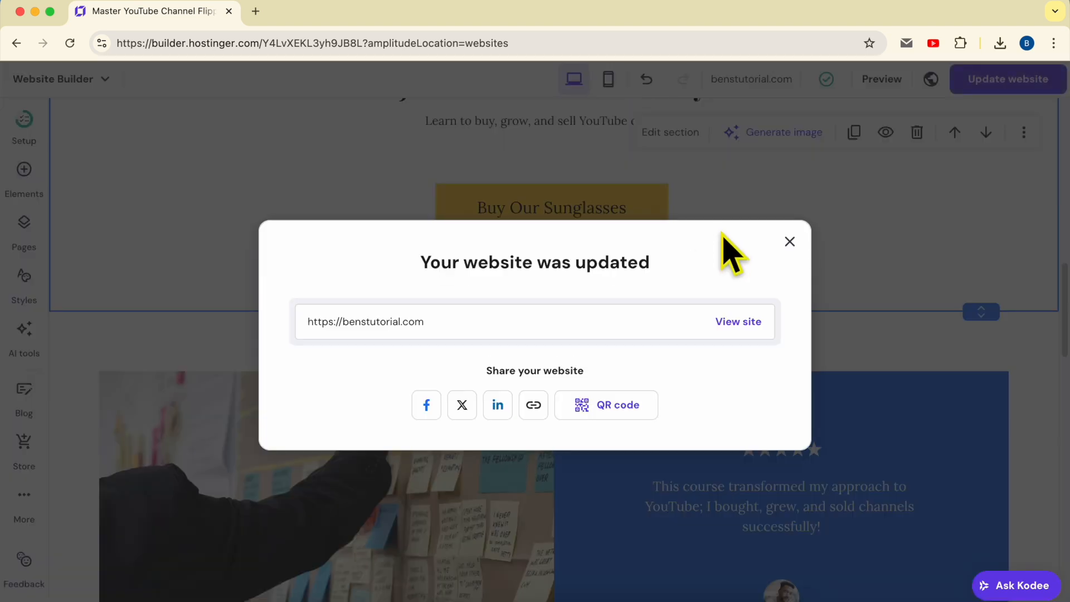
{"action": "left_click", "coordinate": [741, 320]}
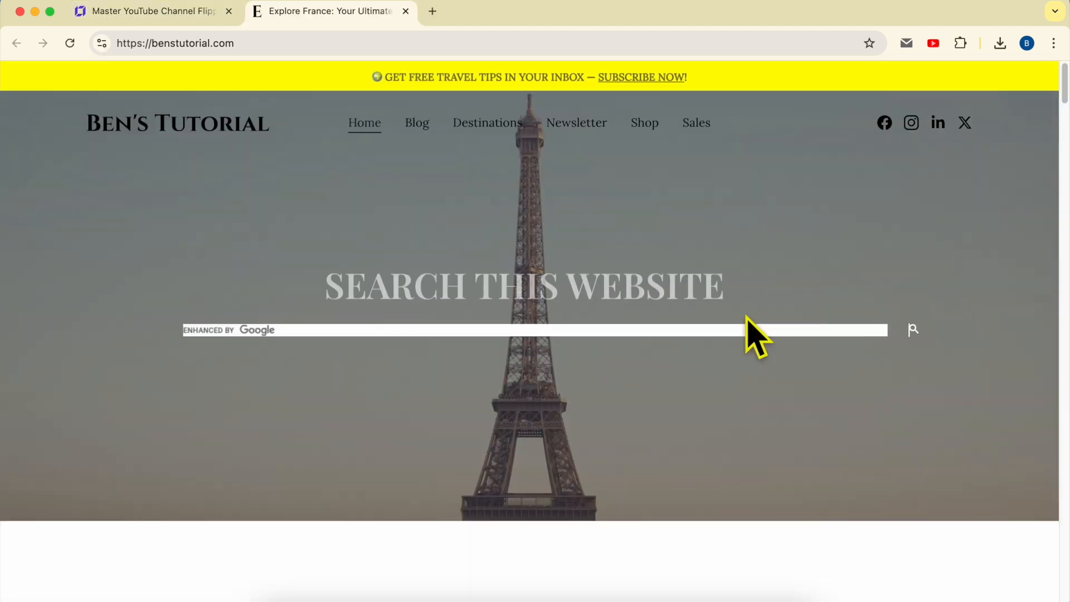
{"action": "left_click", "coordinate": [699, 130]}
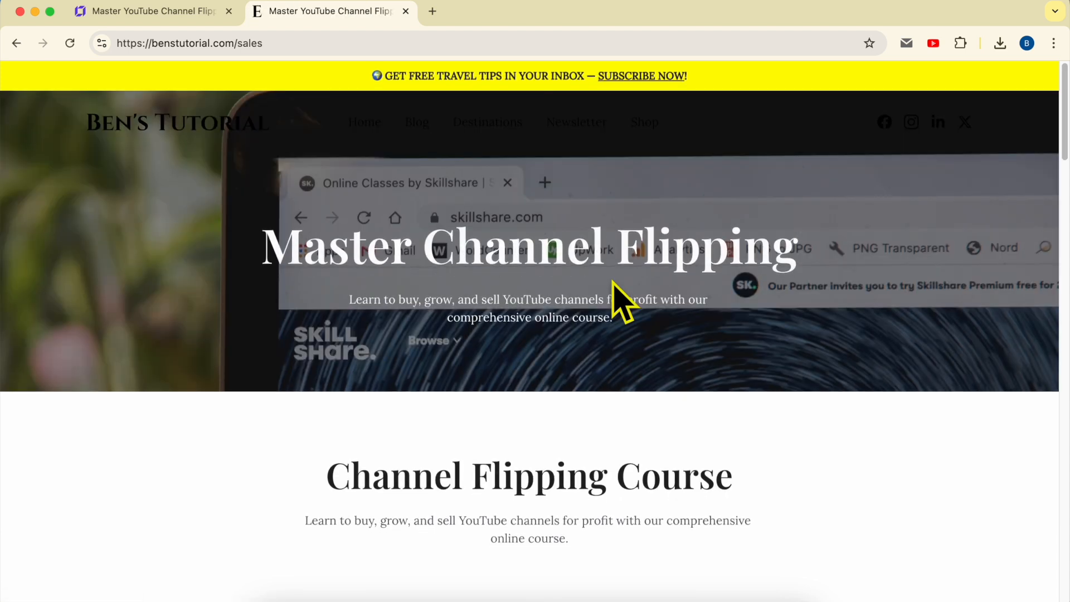
Step: Test the live Buy Our Sunglasses button through to checkout, then return to the store's Sales page
{"action": "scroll", "coordinate": [614, 299], "scroll_direction": "down", "scroll_amount": 15}
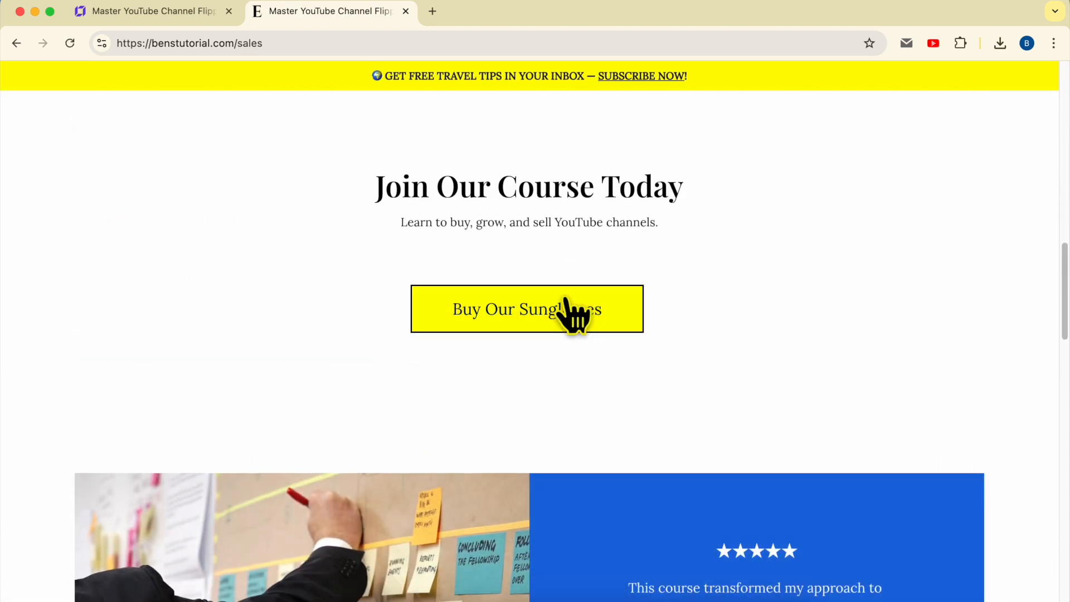
{"action": "left_click", "coordinate": [551, 310]}
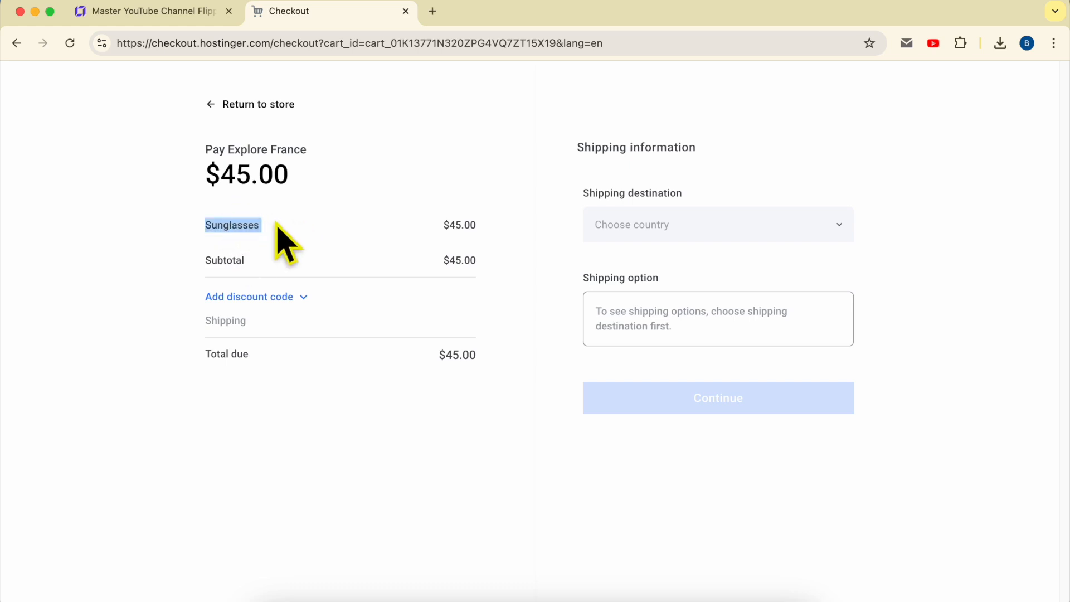
{"action": "left_click", "coordinate": [233, 105]}
{"action": "scroll", "coordinate": [549, 361], "scroll_direction": "down", "scroll_amount": 15}
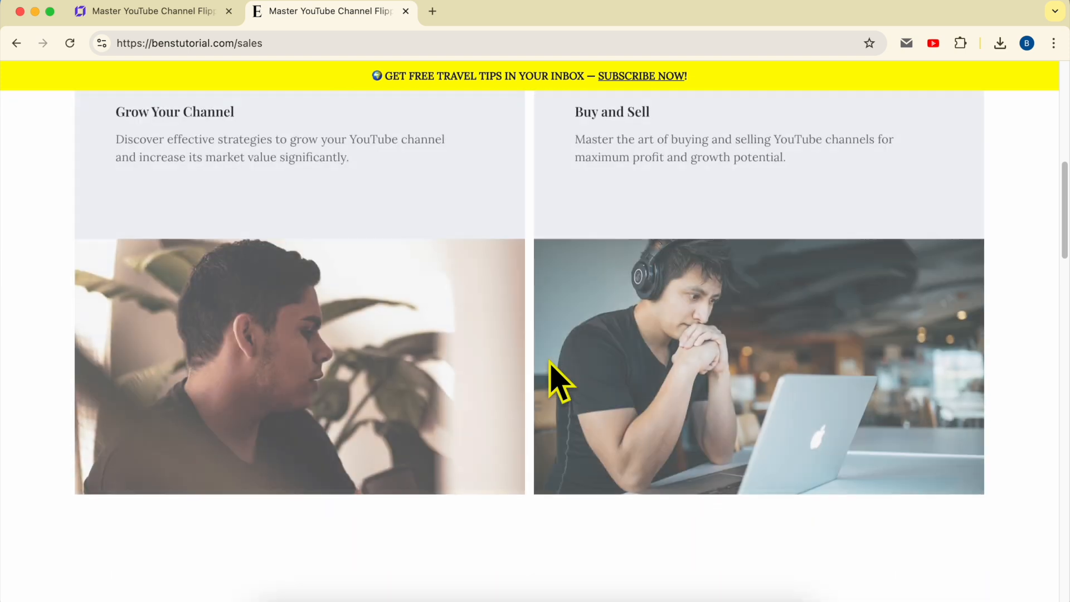